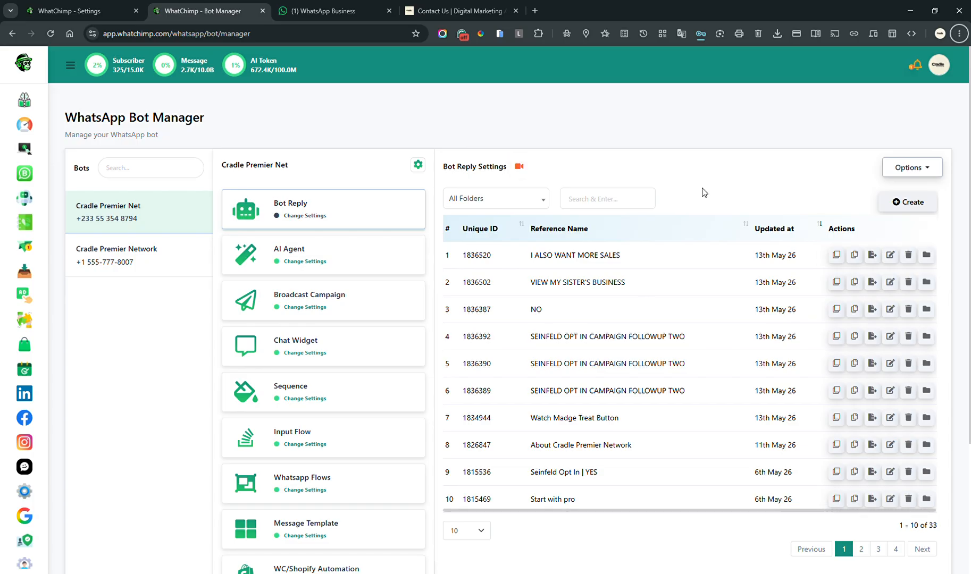
- Search the web in a new tab for "API for chatgpt" and open OpenAI's API Platform page
{"action": "left_click", "coordinate": [536, 11]}
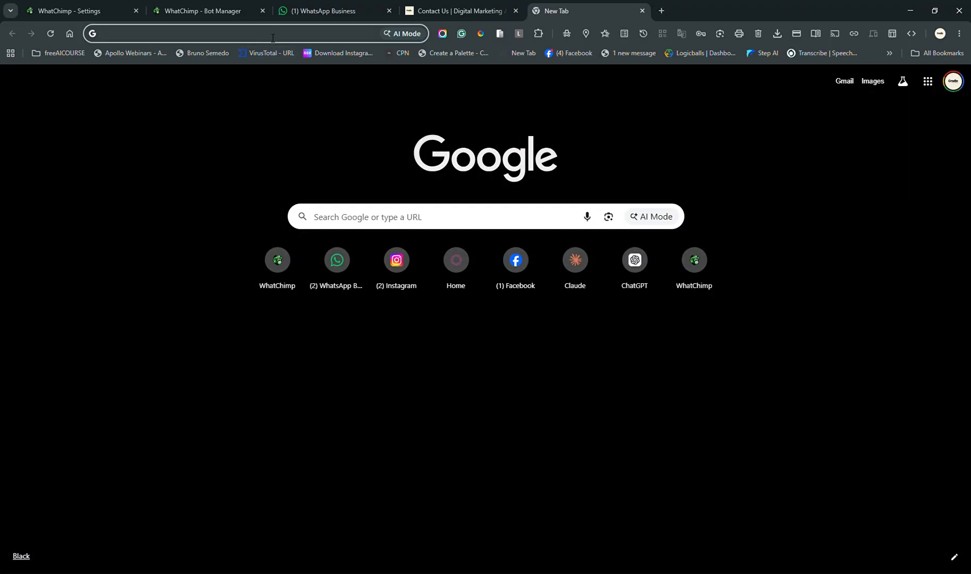
{"action": "left_click", "coordinate": [273, 37]}
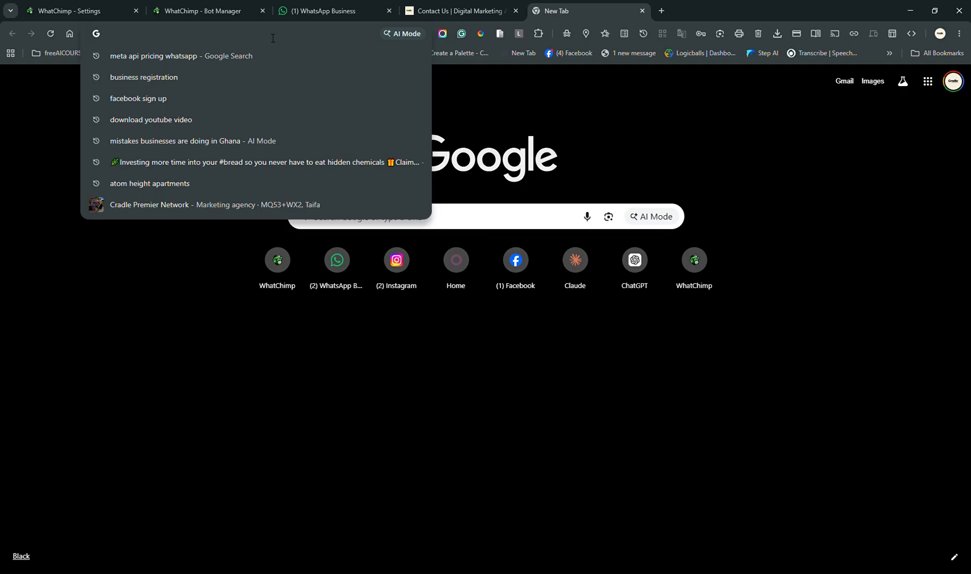
{"action": "type", "text": "API for"}
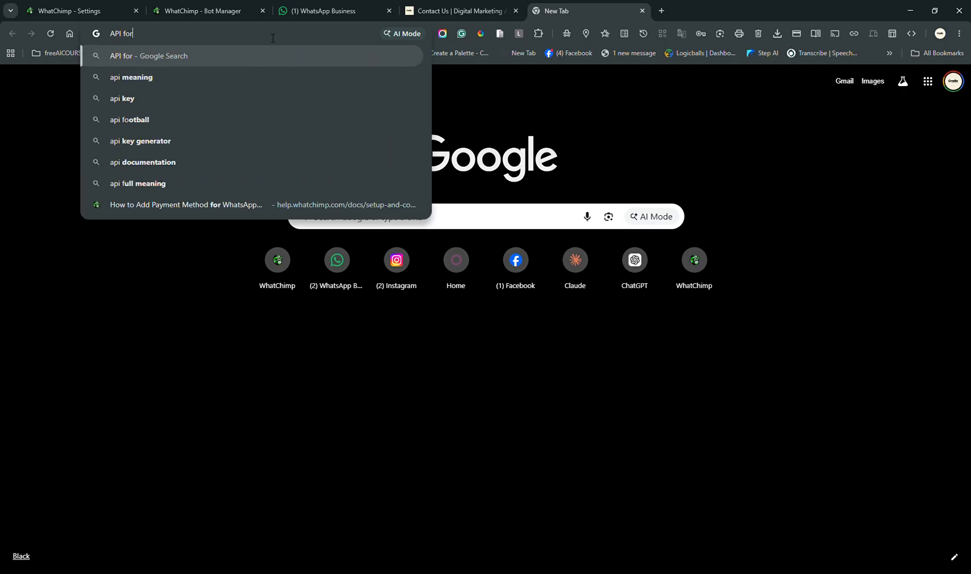
{"action": "type", "text": " chatgpt"}
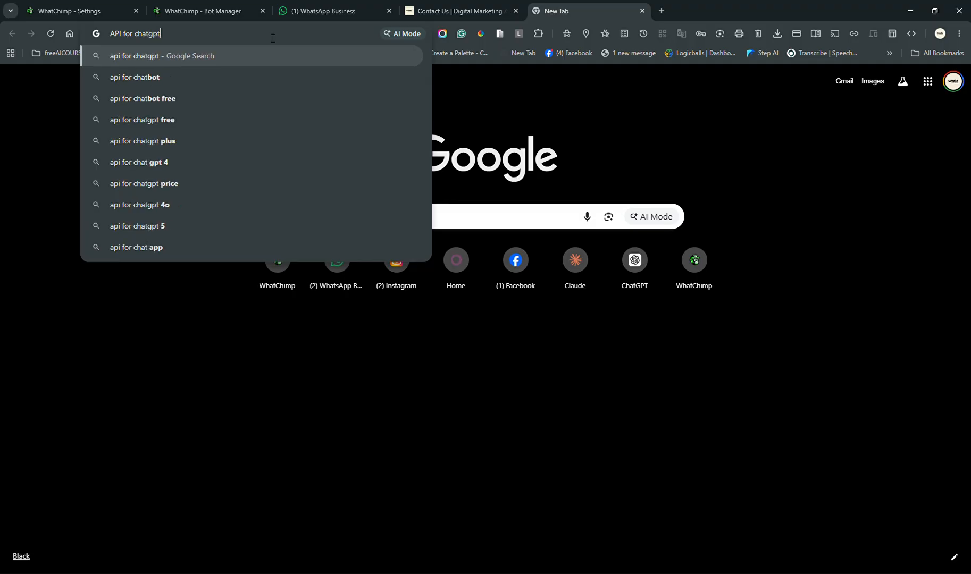
{"action": "key", "text": "Return"}
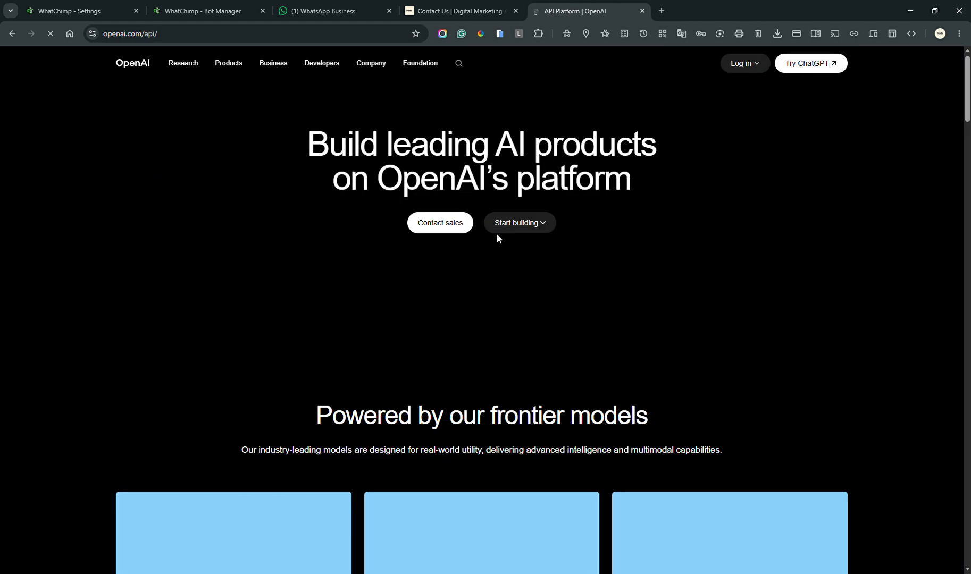
- Check the login options on the OpenAI page, and open ChatGPT from it
{"action": "left_click", "coordinate": [759, 69]}
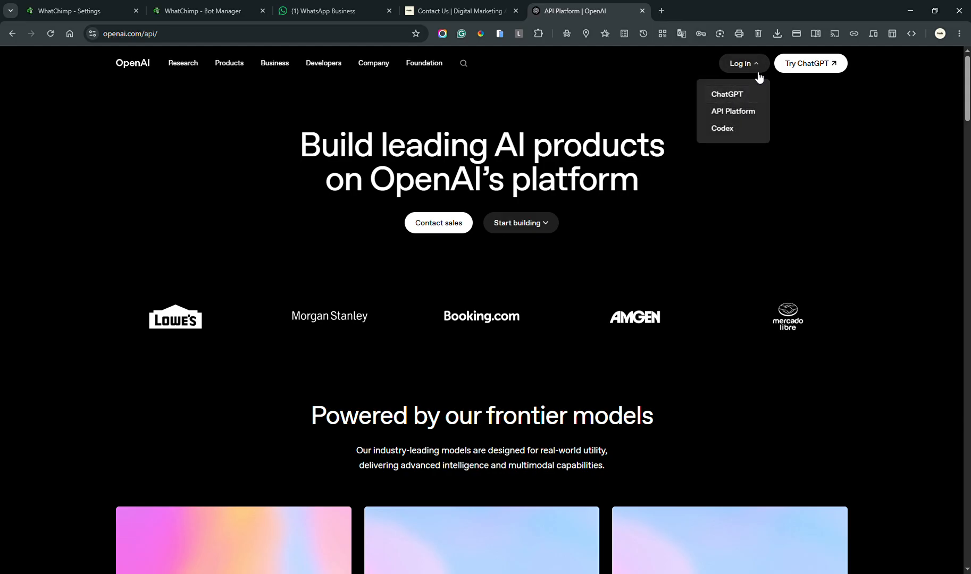
{"action": "left_click", "coordinate": [733, 65]}
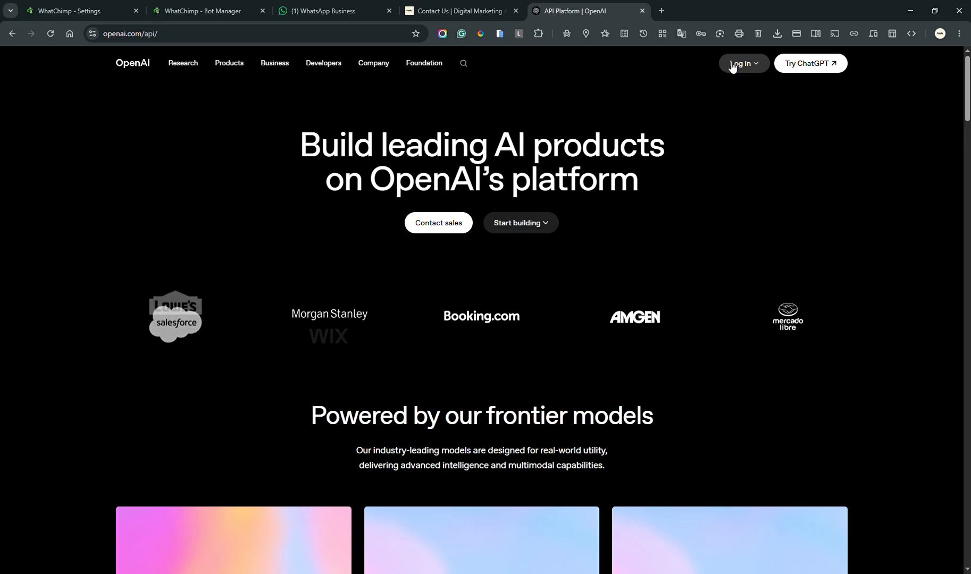
{"action": "left_click", "coordinate": [825, 75]}
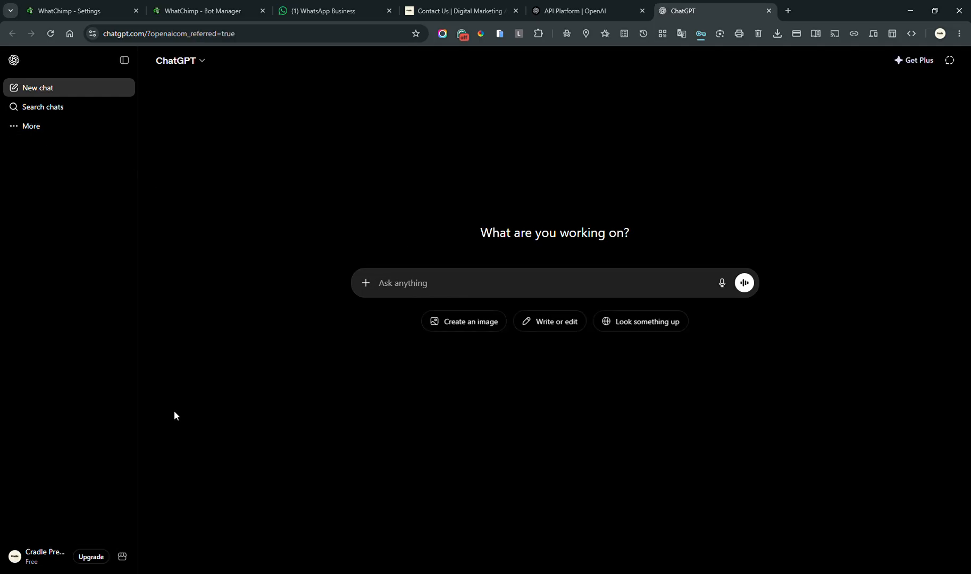
- Look through the General and Apps sections of the ChatGPT account settings for an API option, and close the settings
{"action": "left_click", "coordinate": [20, 557]}
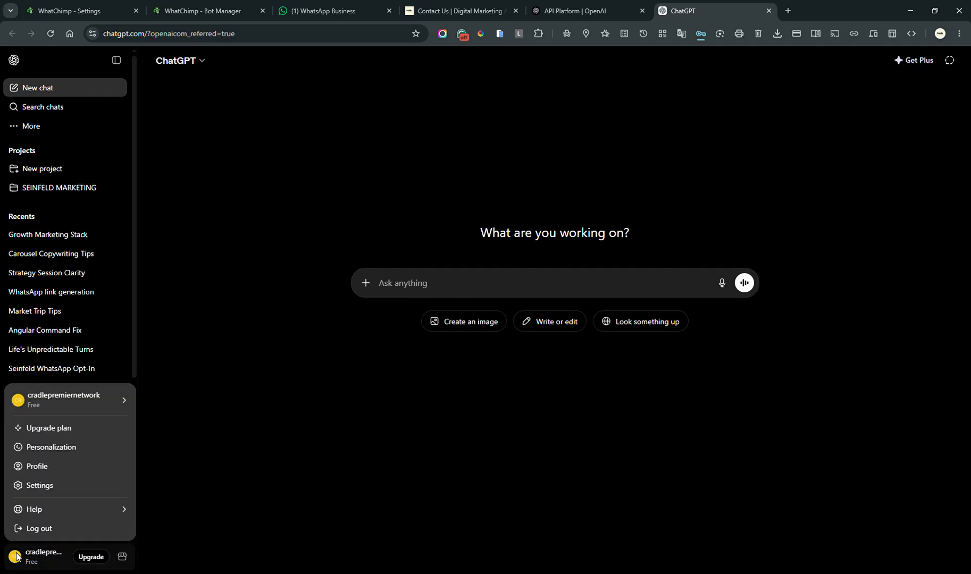
{"action": "left_click", "coordinate": [81, 493]}
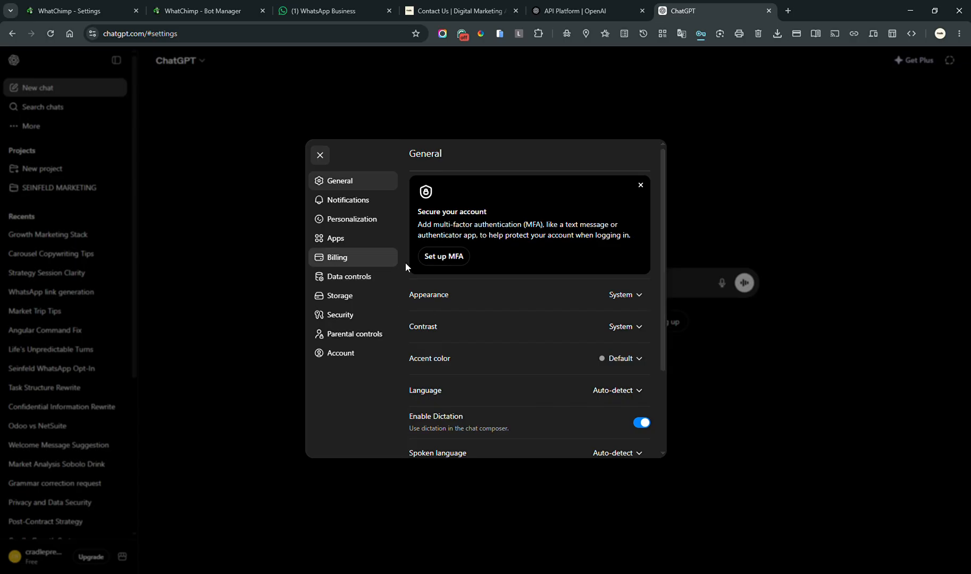
{"action": "left_click", "coordinate": [359, 245]}
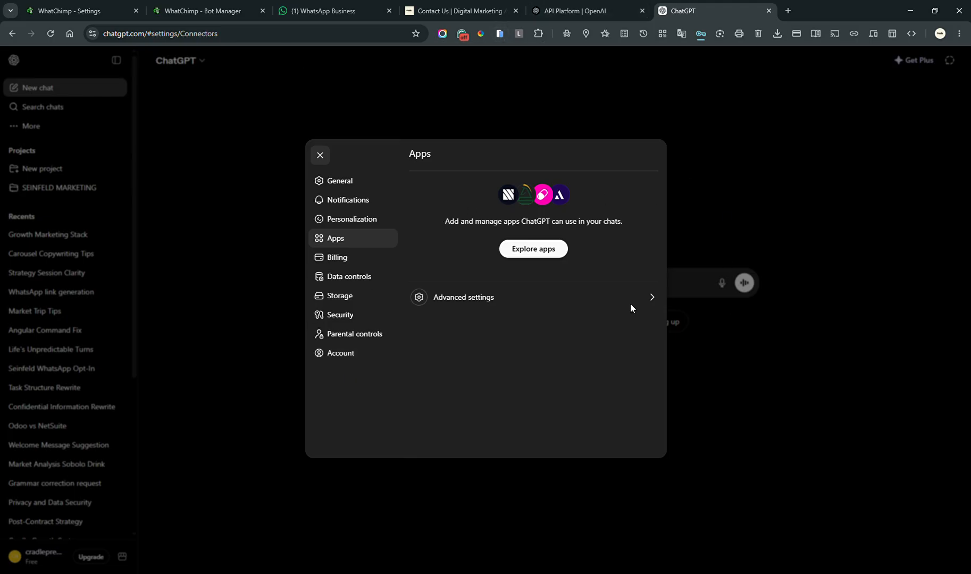
{"action": "left_click", "coordinate": [338, 186]}
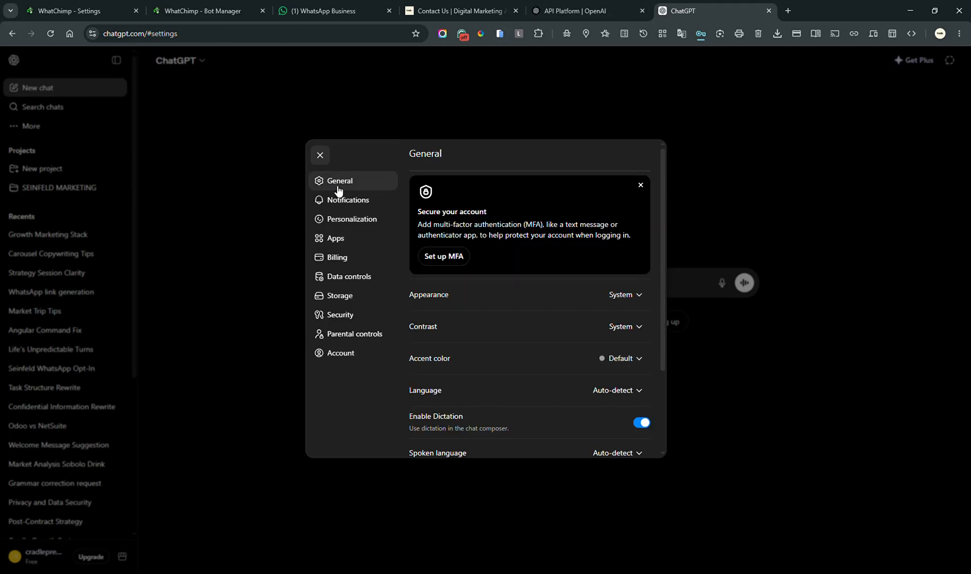
{"action": "left_click", "coordinate": [302, 142]}
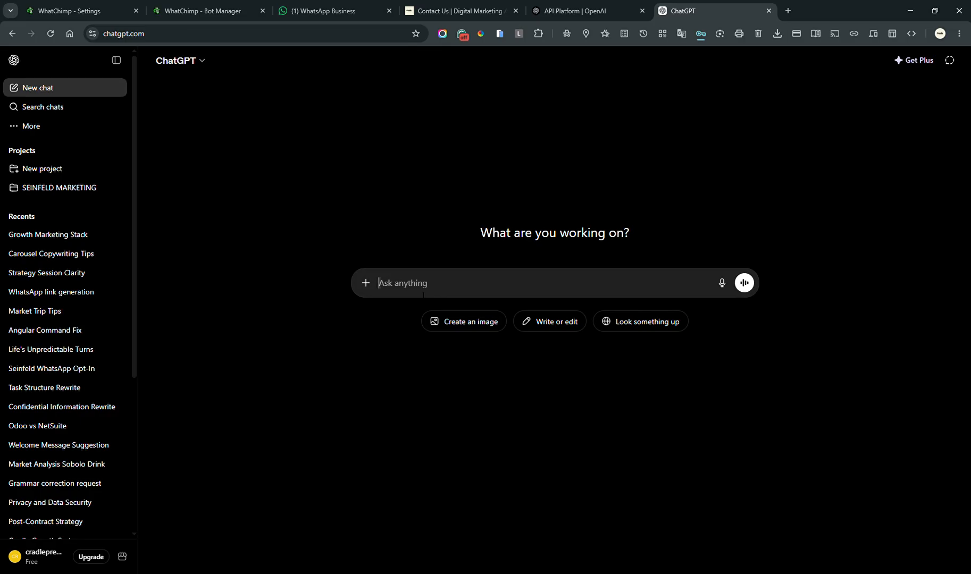
- Ask ChatGPT "where can I create an API on Chatgpt"
{"action": "type", "text": "where can I create an API on Chatgpt"}
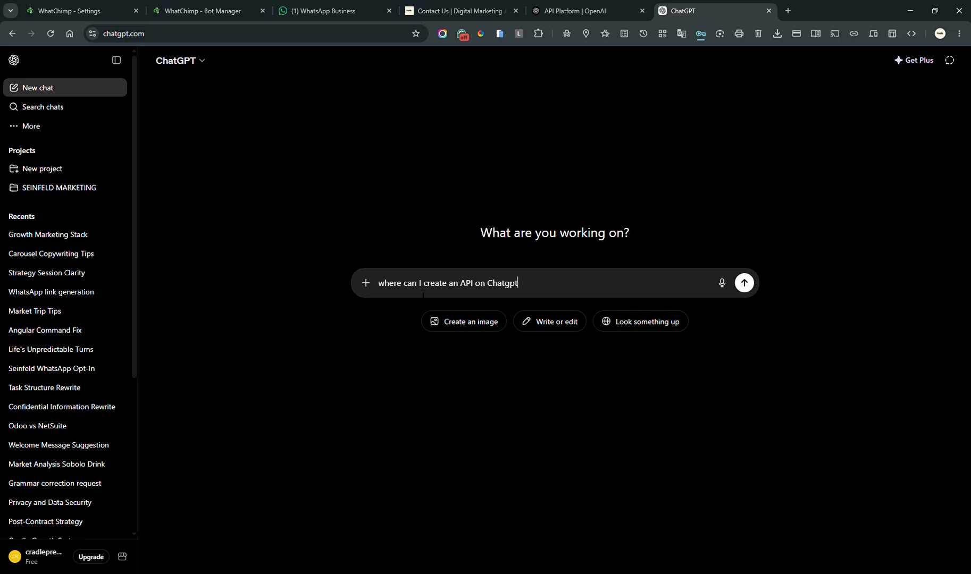
{"action": "key", "text": "Return"}
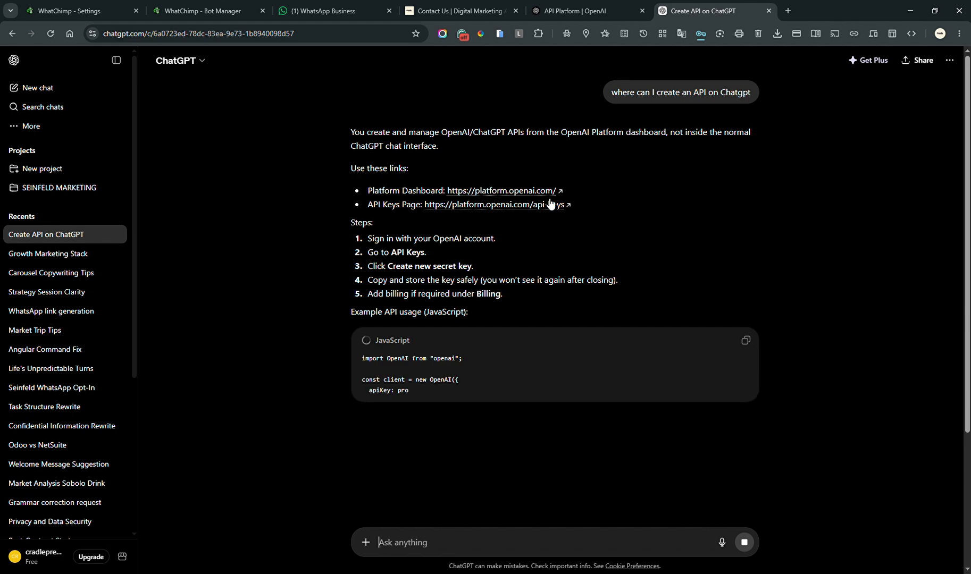
- Open the API Keys Page link from the answer and sign in to the OpenAI Platform with the existing Google account
{"action": "left_click", "coordinate": [488, 207]}
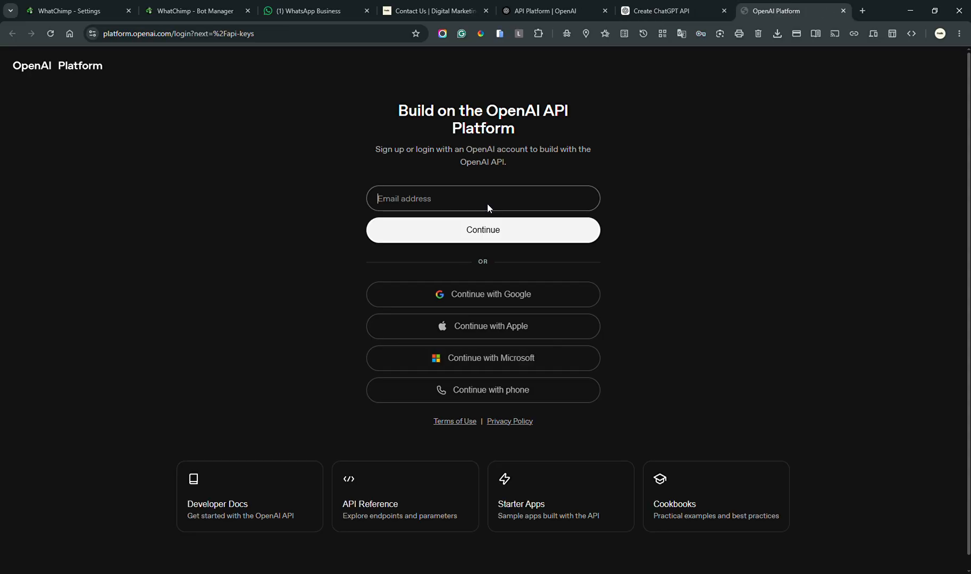
{"action": "left_click", "coordinate": [503, 296]}
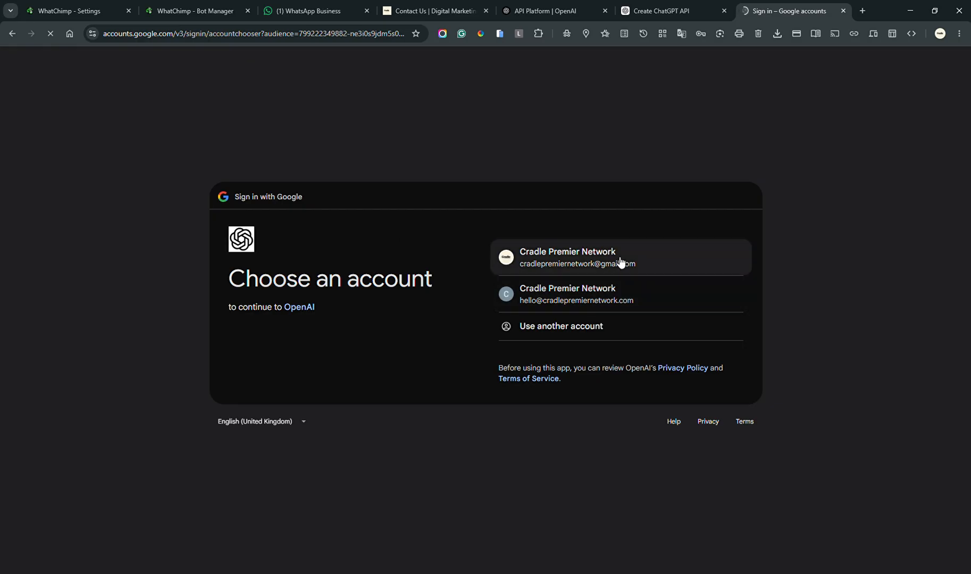
{"action": "left_click", "coordinate": [617, 260]}
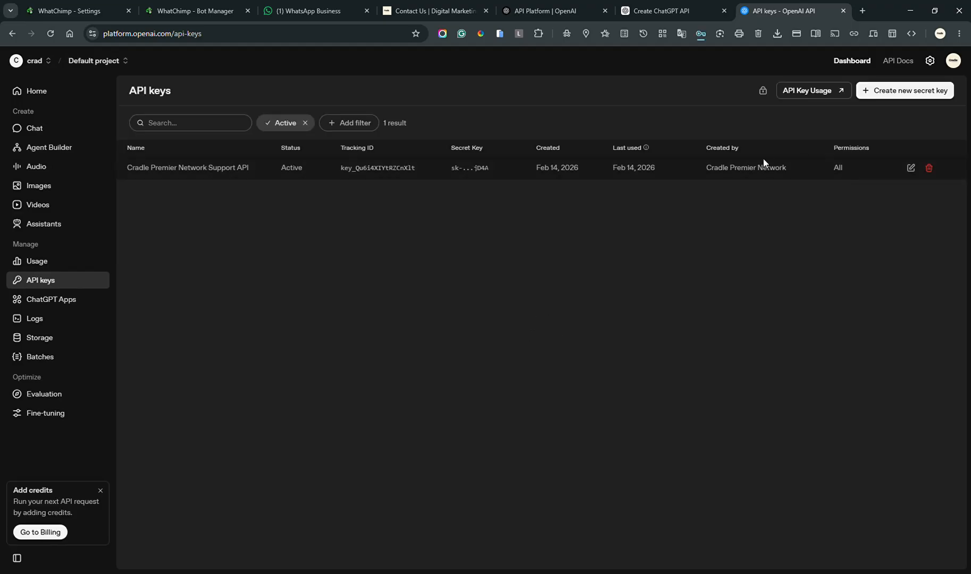
- Create a secret key named "Test" in the Default project with All permissions, and copy the generated key
{"action": "left_click", "coordinate": [894, 91]}
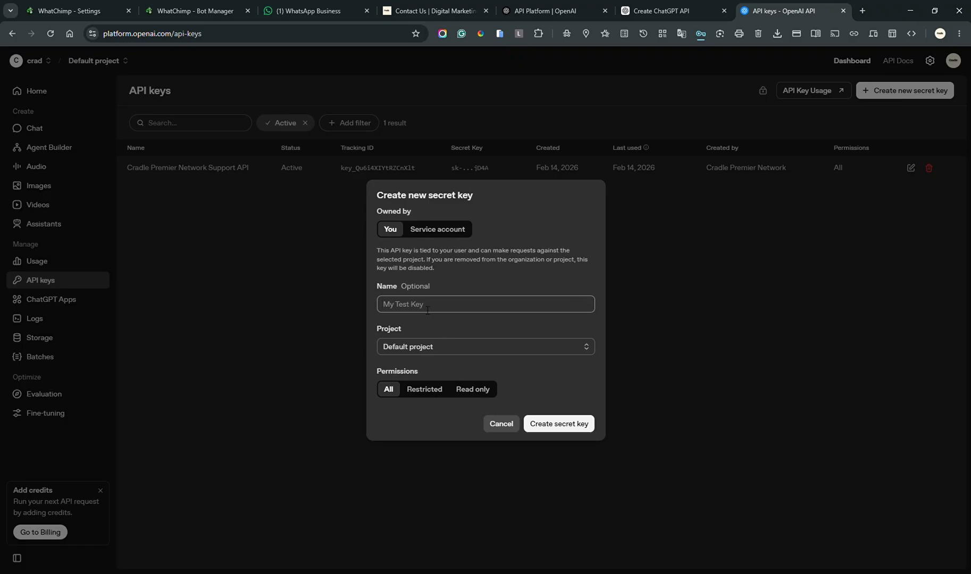
{"action": "type", "text": "Te"}
{"action": "left_click", "coordinate": [462, 349]}
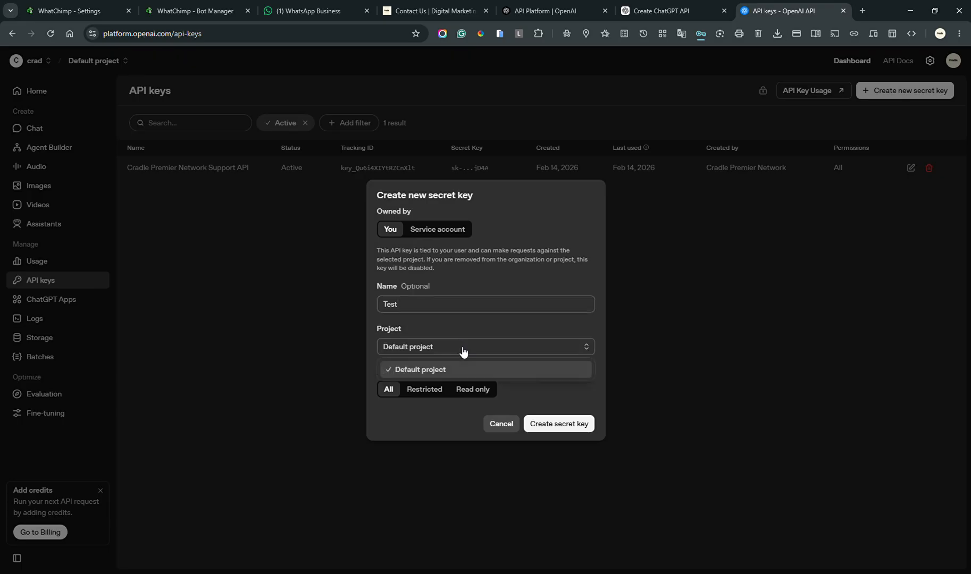
{"action": "left_click", "coordinate": [463, 351]}
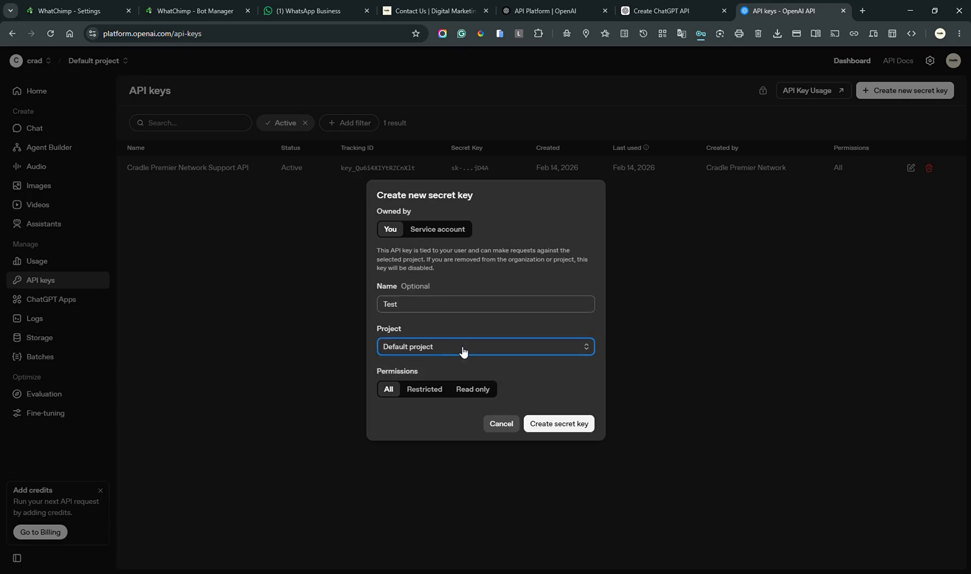
{"action": "left_click", "coordinate": [563, 425]}
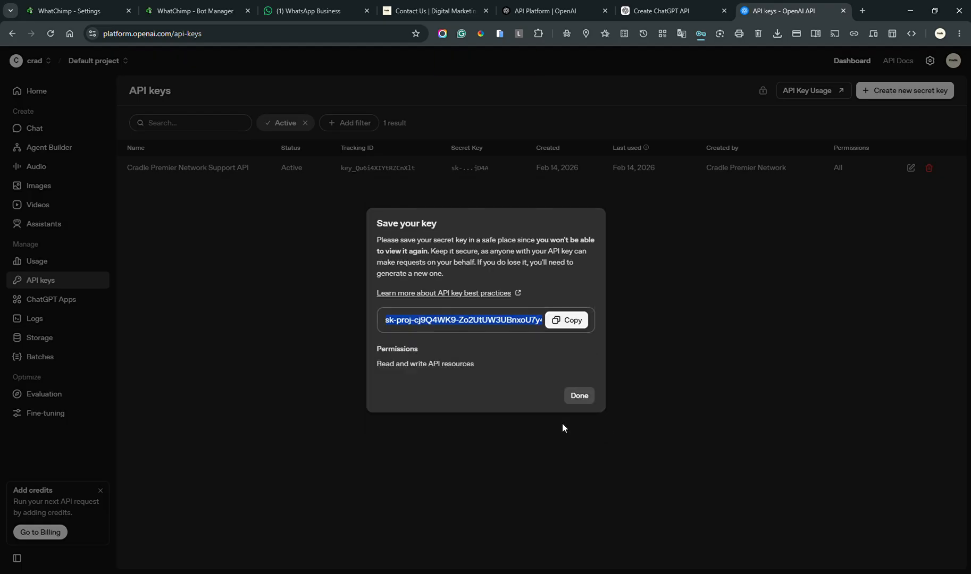
{"action": "left_click", "coordinate": [579, 325]}
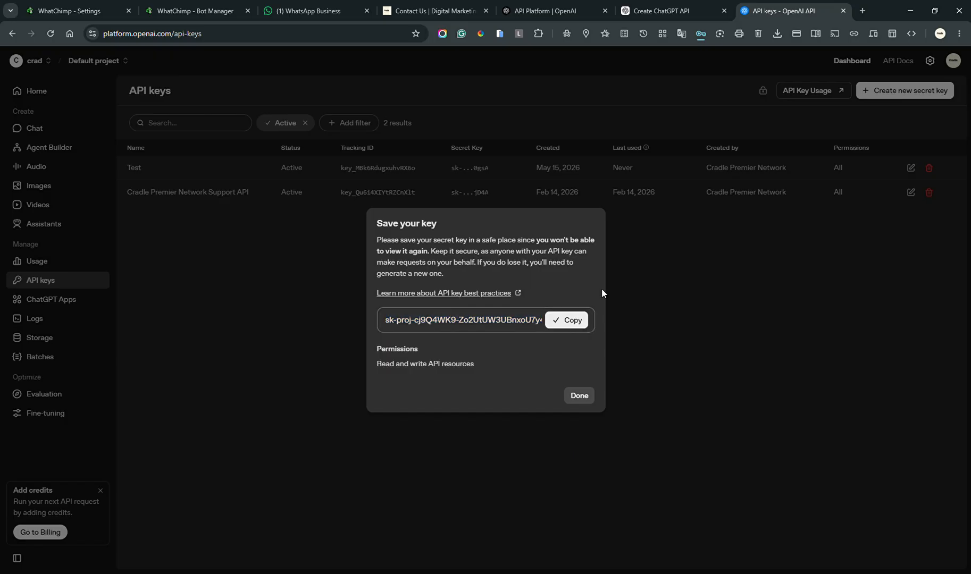
{"action": "left_click", "coordinate": [581, 399]}
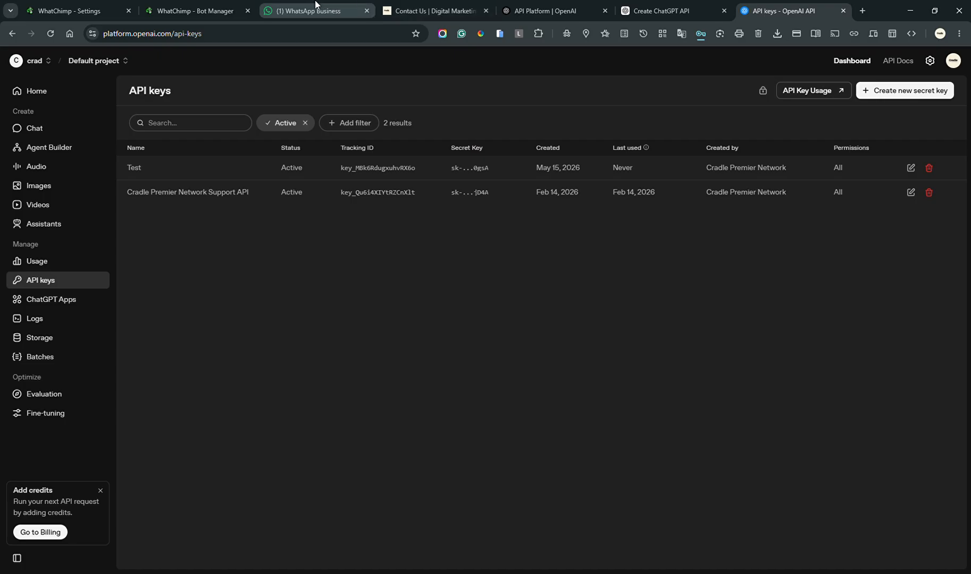
- Switch to the WhatChimp settings and open the AI API integration section
{"action": "left_click", "coordinate": [96, 6]}
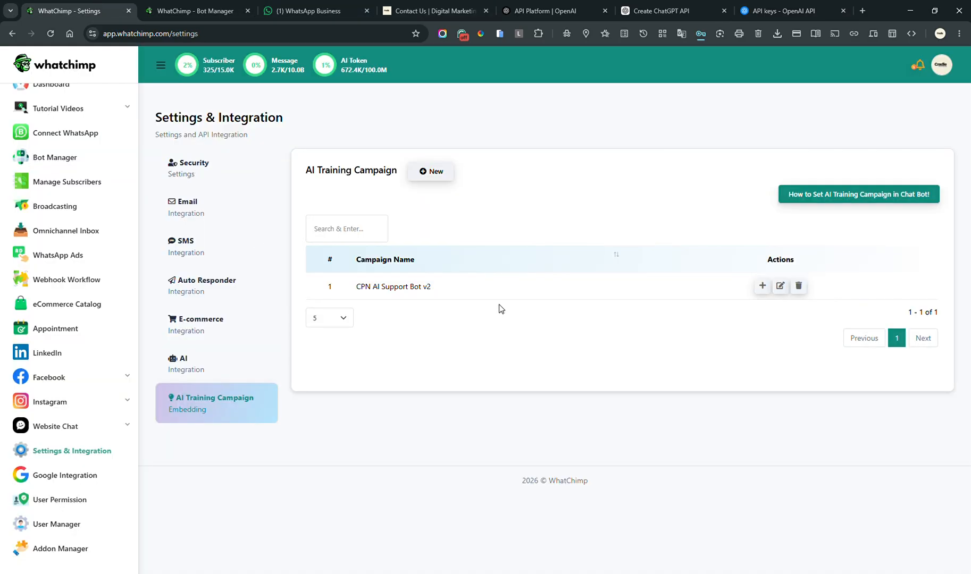
{"action": "left_click", "coordinate": [218, 370]}
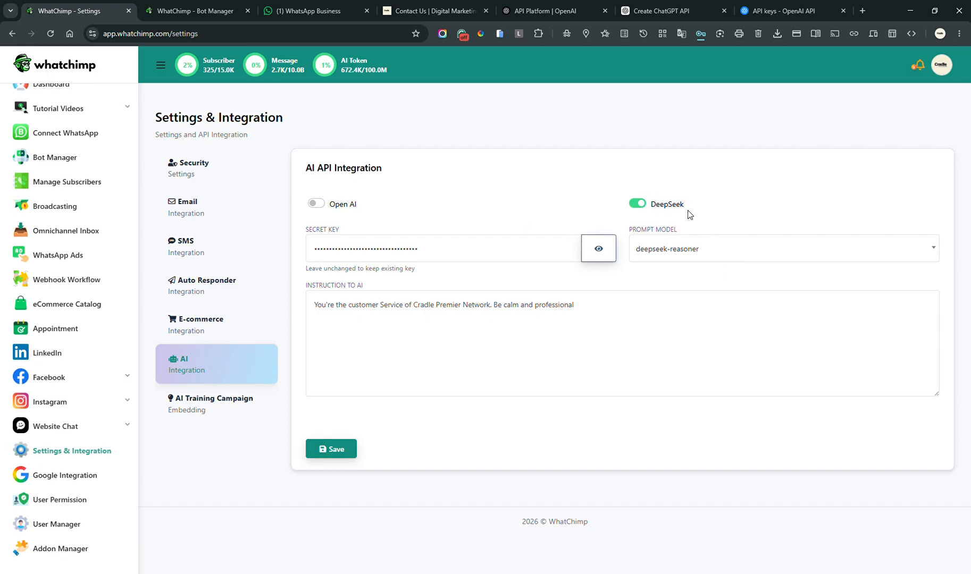
- Switch back to the OpenAI Platform's API keys page and revoke the "Test" secret key
{"action": "left_click", "coordinate": [652, 7]}
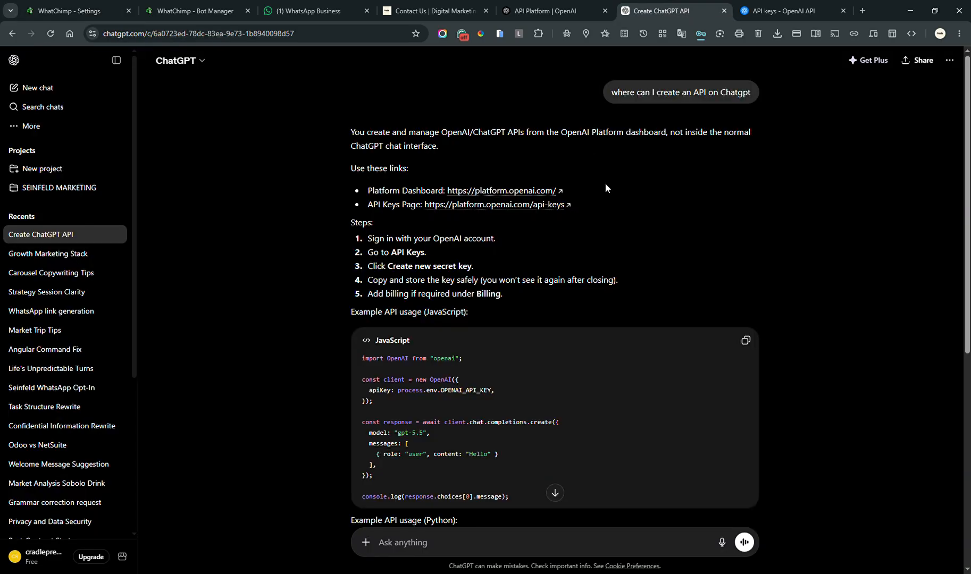
{"action": "left_click", "coordinate": [783, 6]}
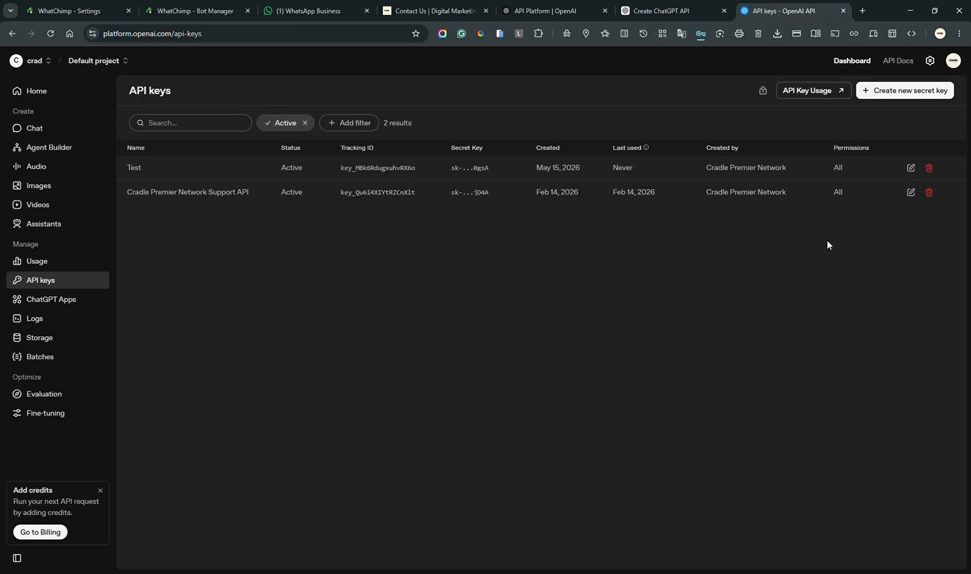
{"action": "left_click", "coordinate": [930, 169]}
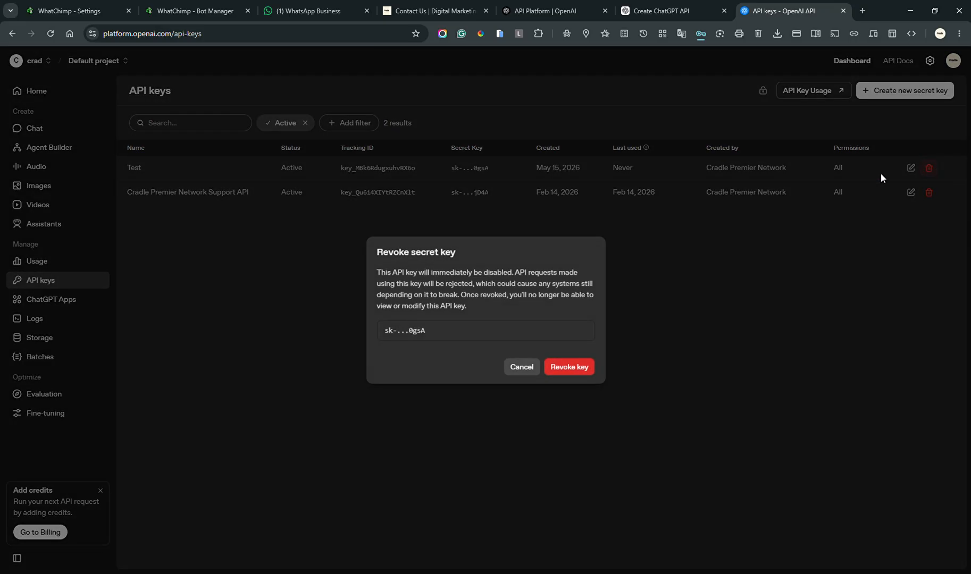
{"action": "left_click", "coordinate": [572, 371]}
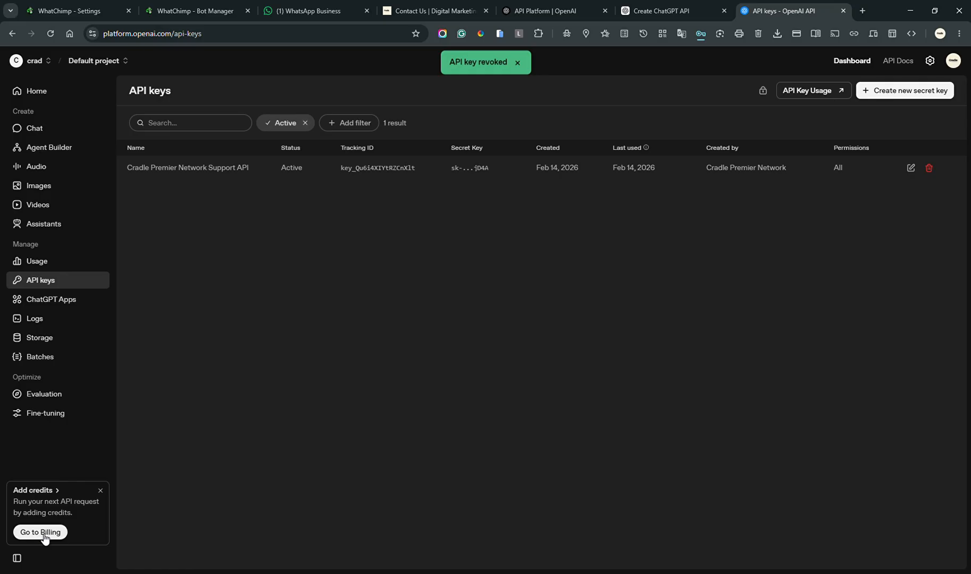
- Open the OpenAI organization's billing overview and review the API pricing of the flagship models
{"action": "left_click", "coordinate": [42, 532]}
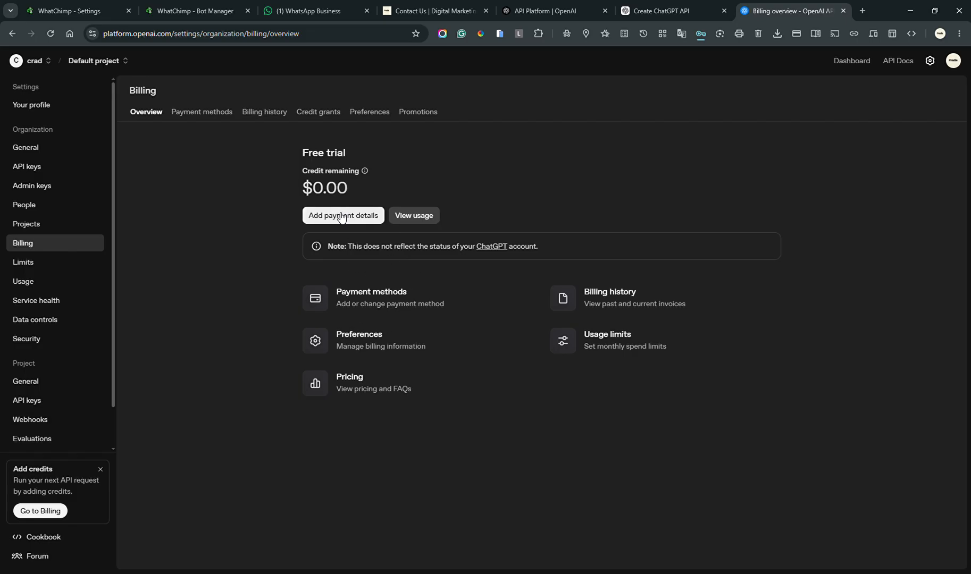
{"action": "left_click", "coordinate": [357, 378]}
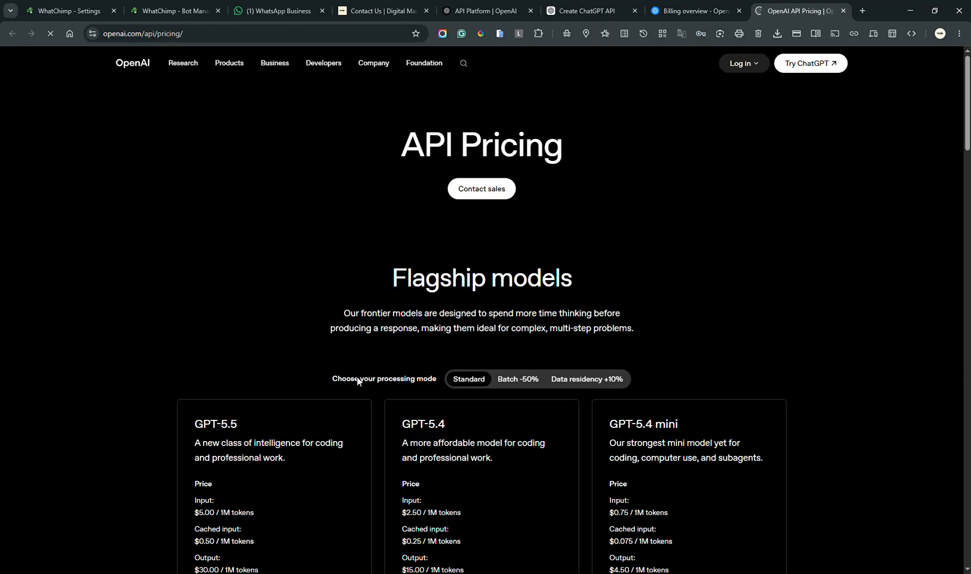
{"action": "scroll", "coordinate": [357, 380], "scroll_direction": "down", "scroll_amount": 3}
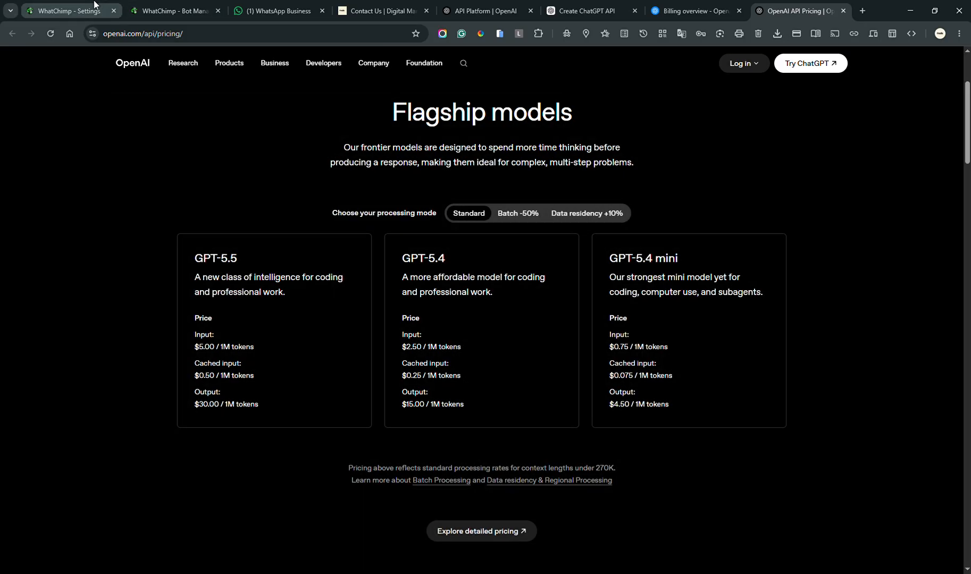
- Switch to the WhatChimp settings and examine the account's AI Token usage and allowance up close
{"action": "left_click", "coordinate": [91, 4]}
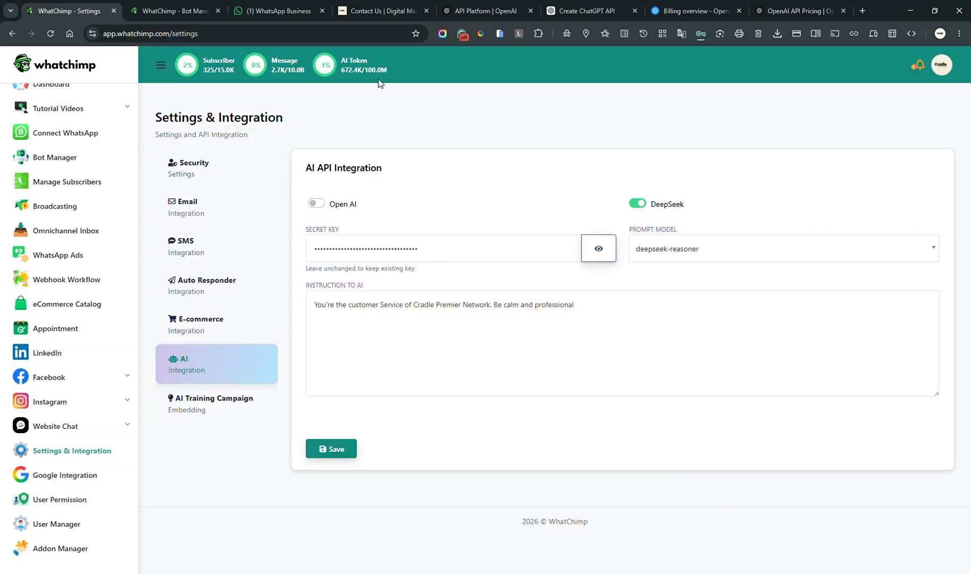
{"action": "scroll", "coordinate": [364, 81], "scroll_direction": "up", "scroll_amount": 2}
{"action": "scroll", "coordinate": [363, 77], "scroll_direction": "up", "scroll_amount": 2}
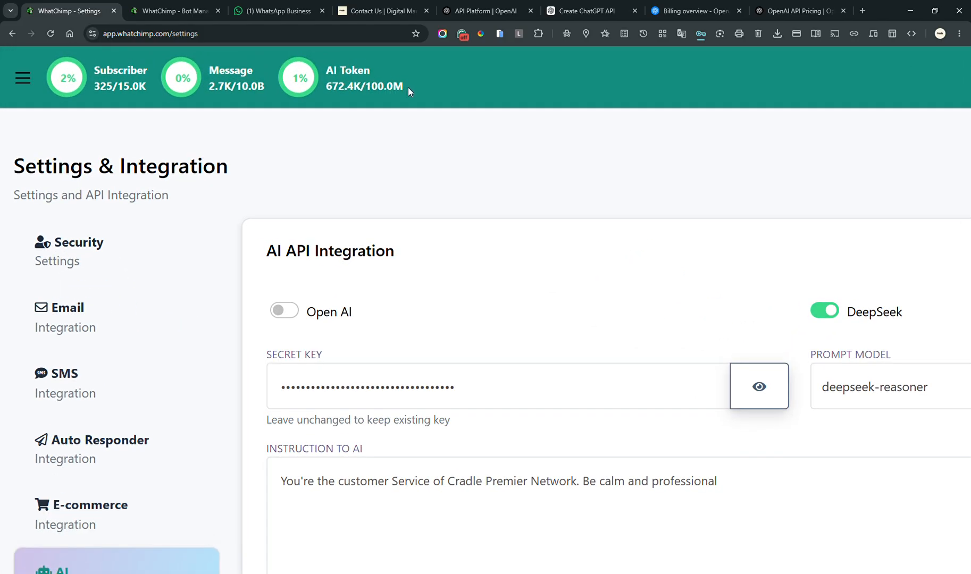
- Switch back to the OpenAI pages and review the billing overview and the flagship models' API pricing
{"action": "scroll", "coordinate": [407, 87], "scroll_direction": "down", "scroll_amount": 3}
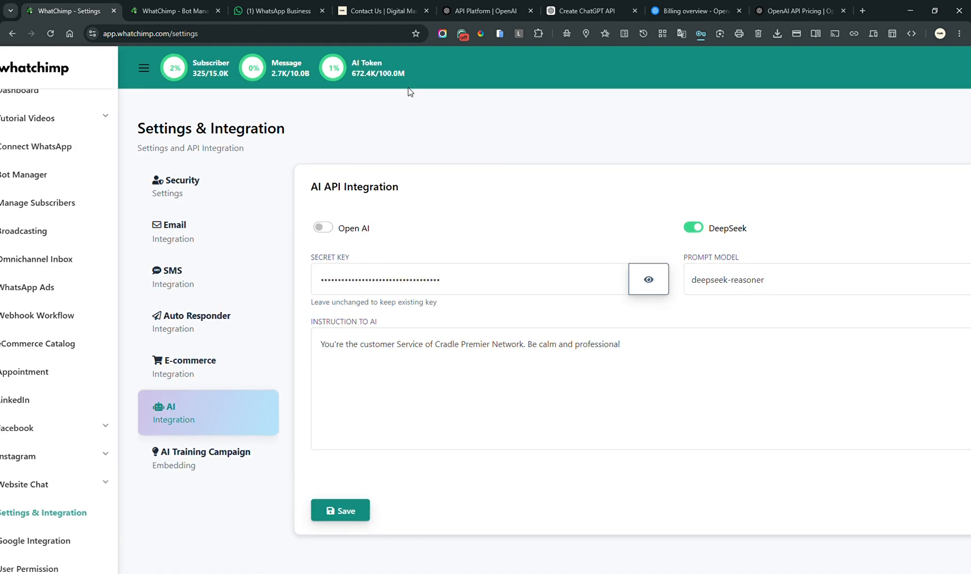
{"action": "left_click", "coordinate": [694, 11]}
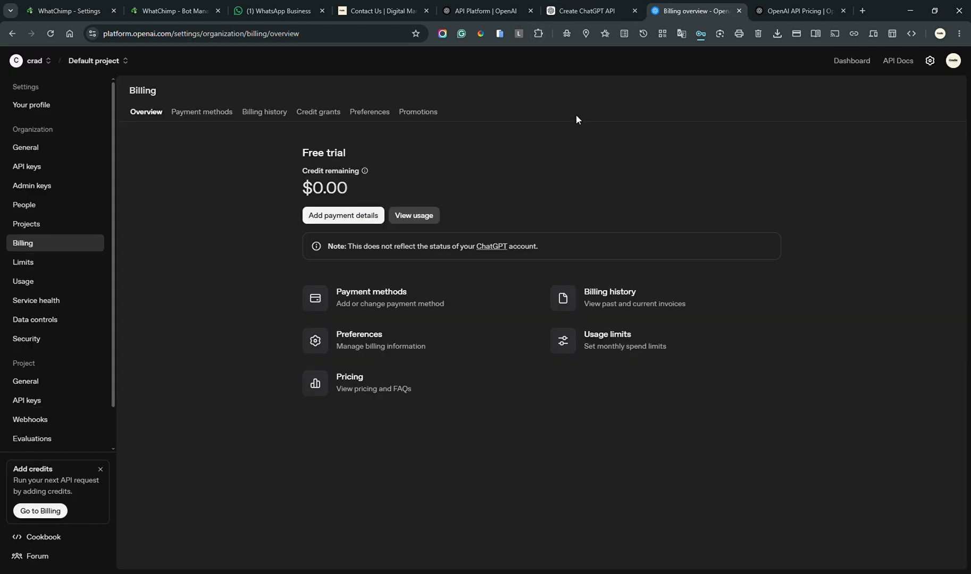
{"action": "left_click", "coordinate": [797, 11]}
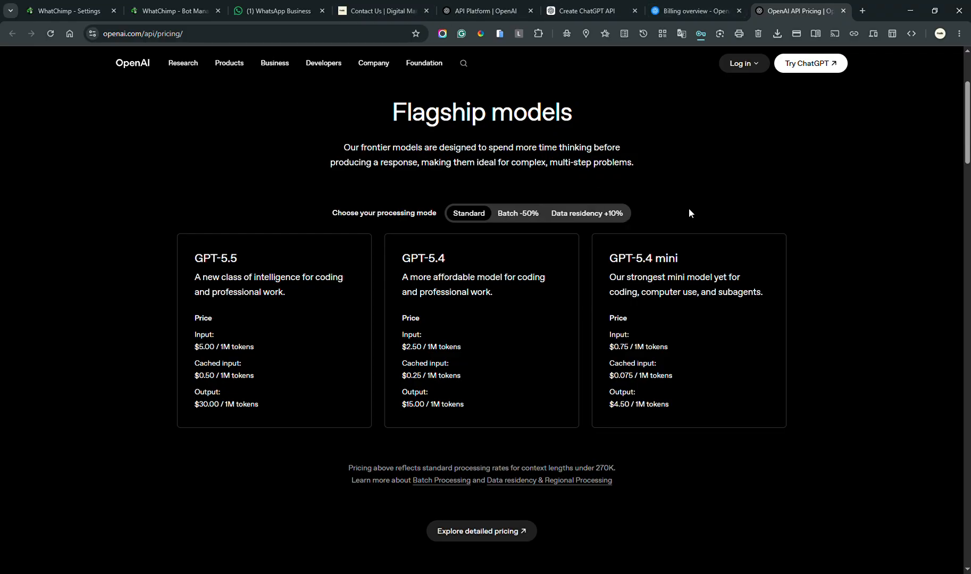
{"action": "scroll", "coordinate": [733, 209], "scroll_direction": "up", "scroll_amount": 3}
{"action": "left_click", "coordinate": [696, 2]}
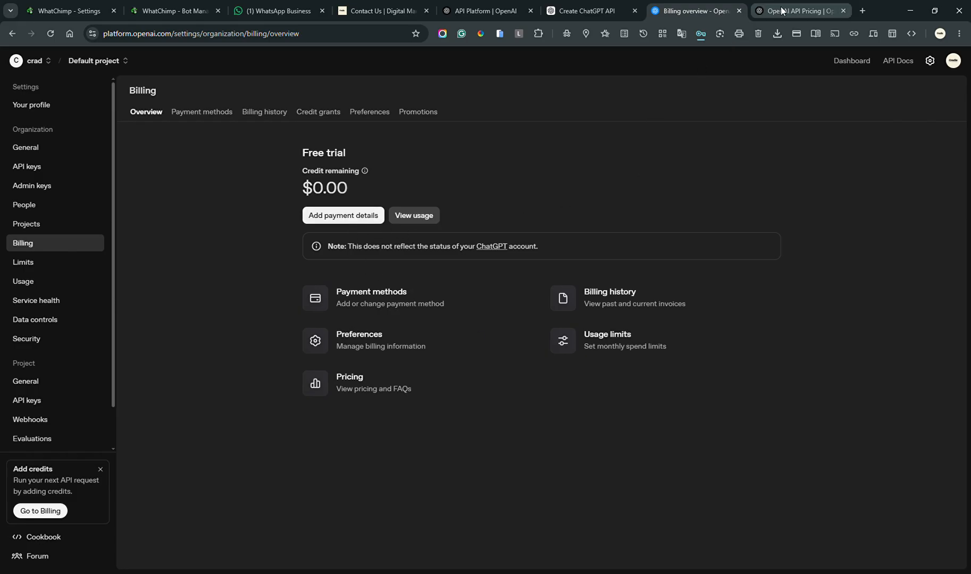
- Load the DeepSeek Platform's transactions page in place of the OpenAI pricing page and review its API keys and usage
{"action": "left_click", "coordinate": [798, 12]}
{"action": "left_click", "coordinate": [292, 39]}
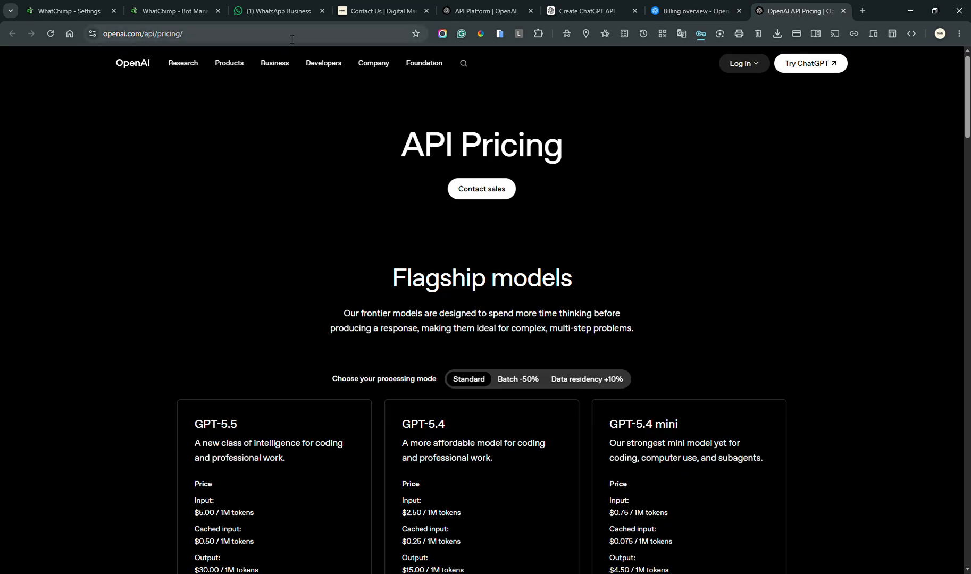
{"action": "type", "text": "de"}
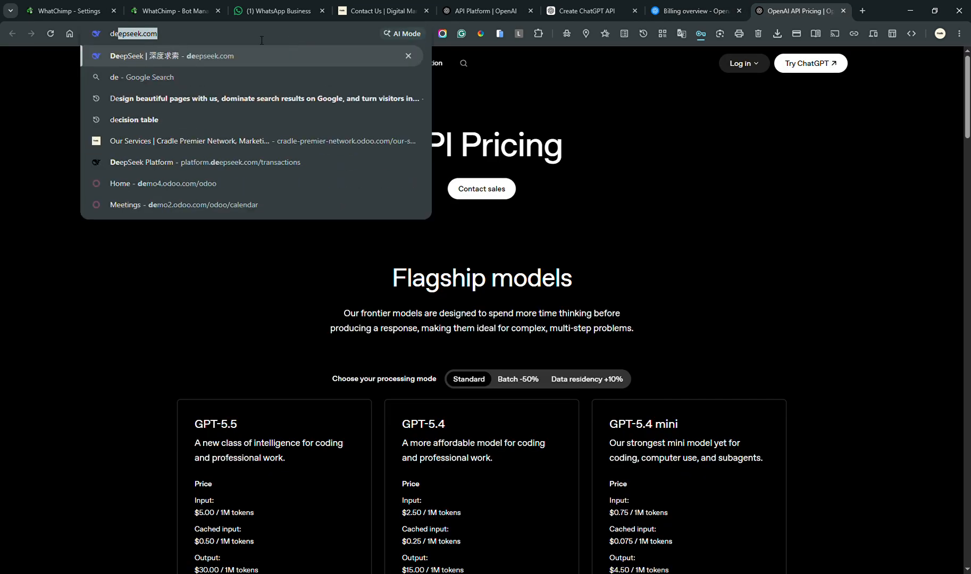
{"action": "left_click", "coordinate": [253, 164]}
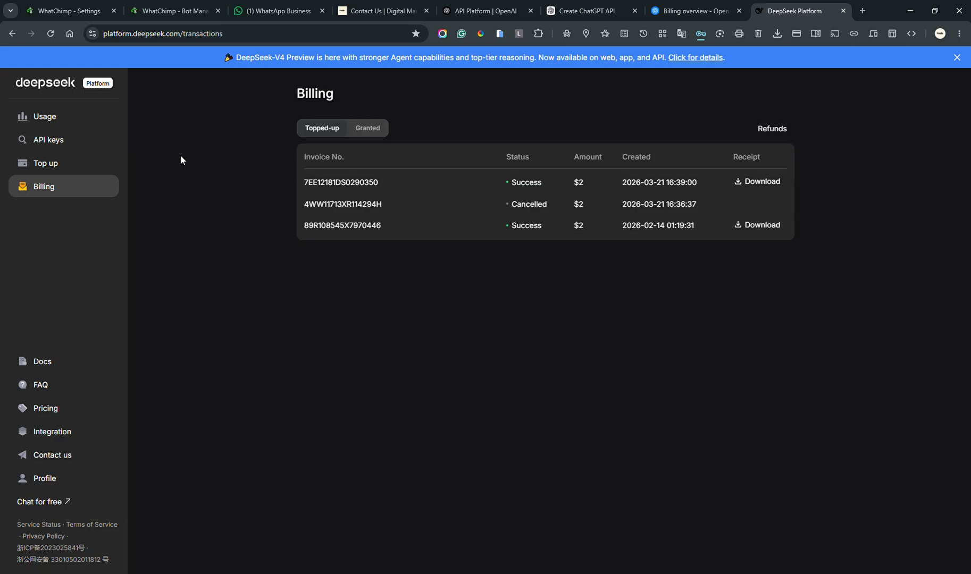
{"action": "left_click", "coordinate": [61, 144]}
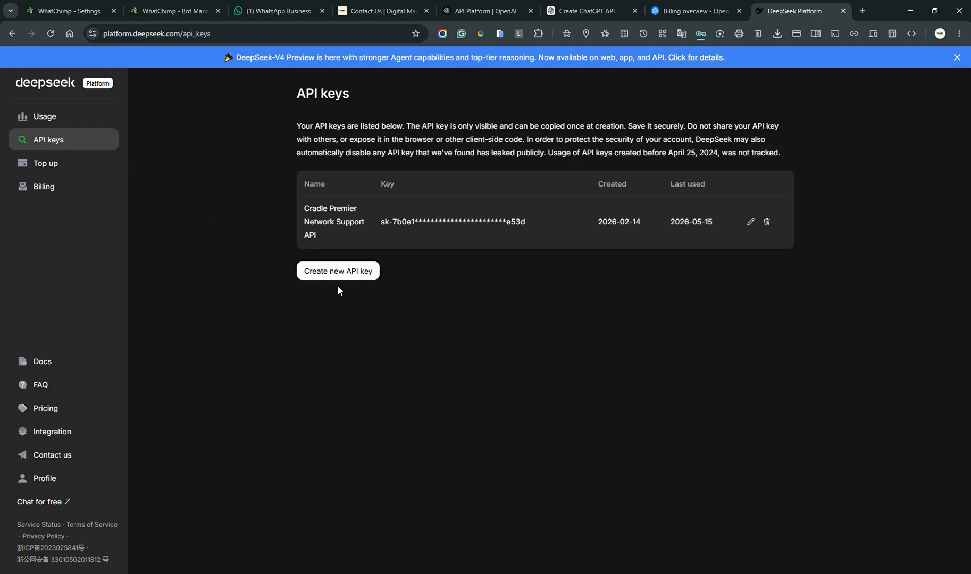
{"action": "left_click", "coordinate": [55, 118]}
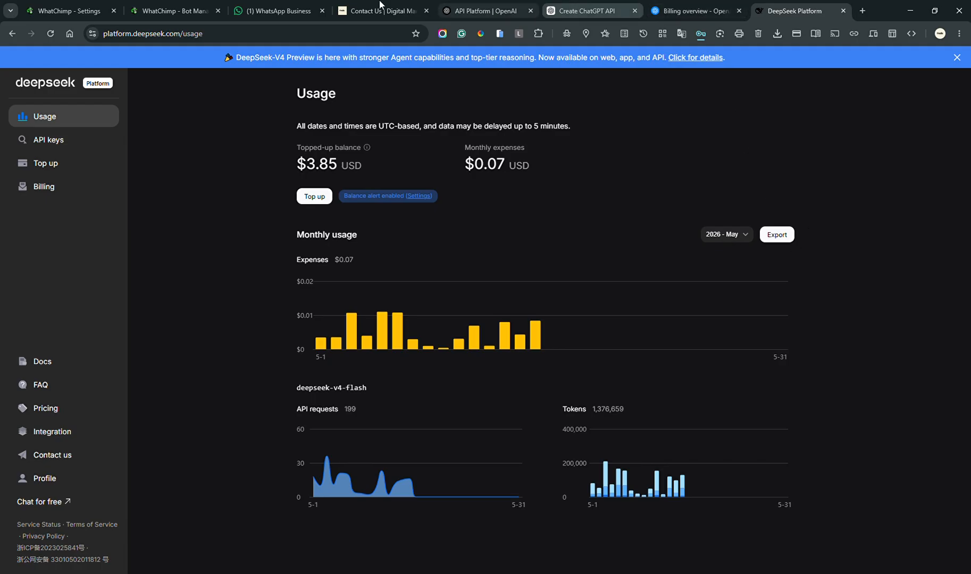
- Switch to the WhatChimp settings and review the DeepSeek prompt model options and the instruction to AI
{"action": "left_click", "coordinate": [88, 8]}
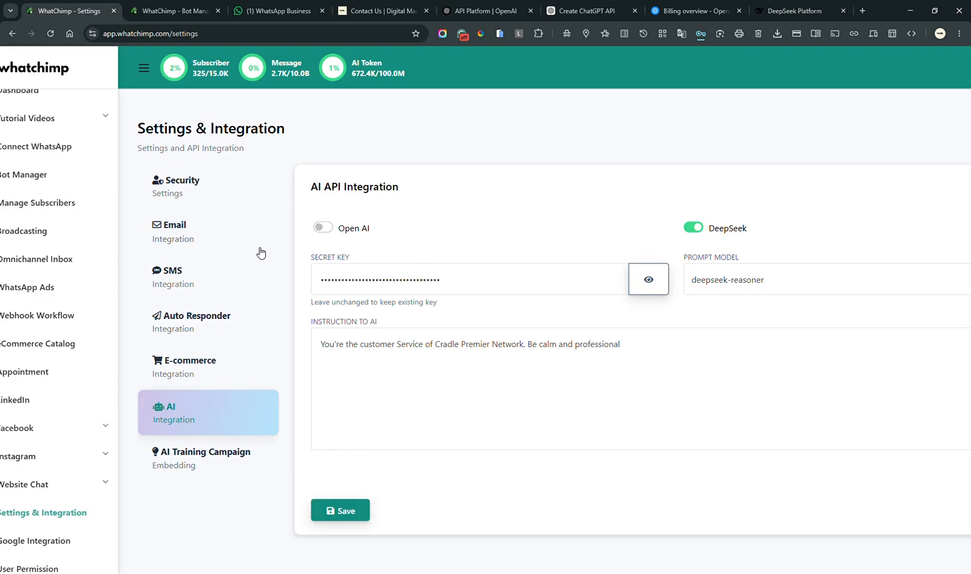
{"action": "left_click", "coordinate": [776, 284]}
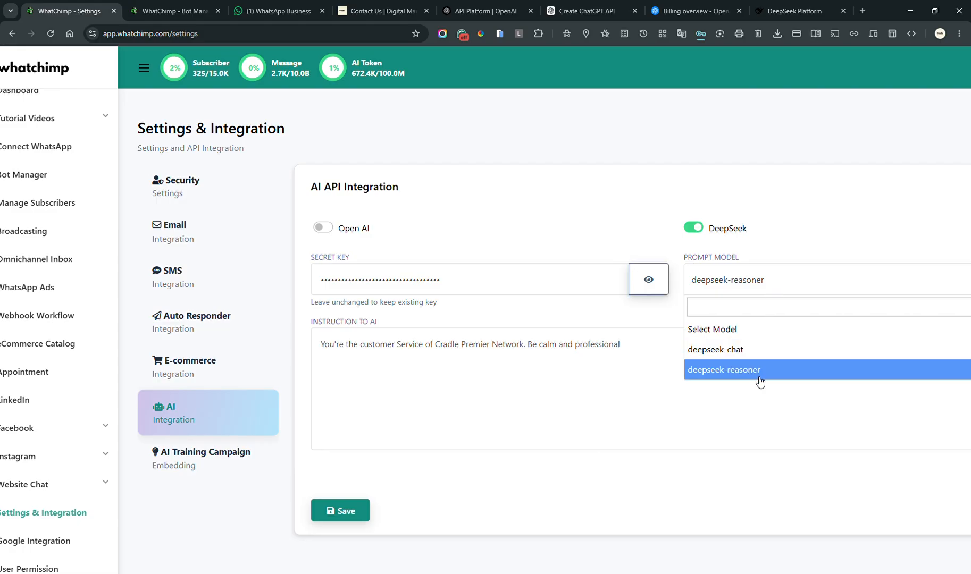
{"action": "left_click", "coordinate": [762, 415]}
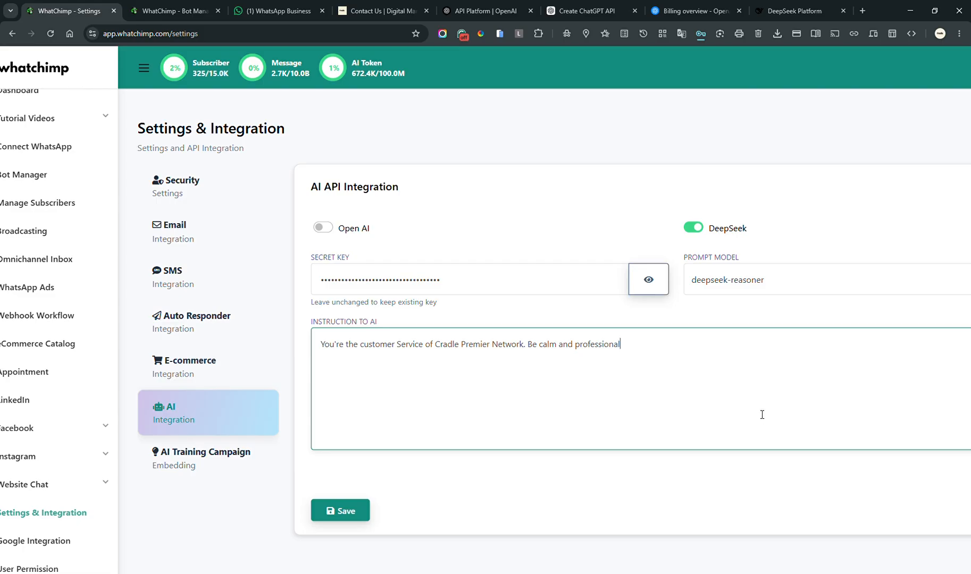
{"action": "scroll", "coordinate": [762, 415], "scroll_direction": "down", "scroll_amount": 1}
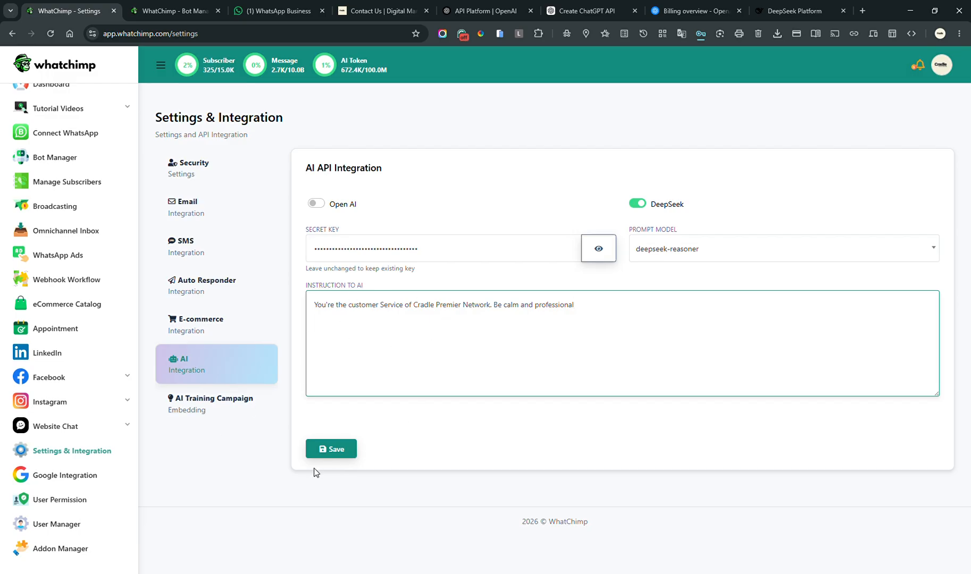
{"action": "left_click", "coordinate": [346, 452]}
{"action": "left_click_drag", "start_coordinate": [588, 313], "coordinate": [323, 321]}
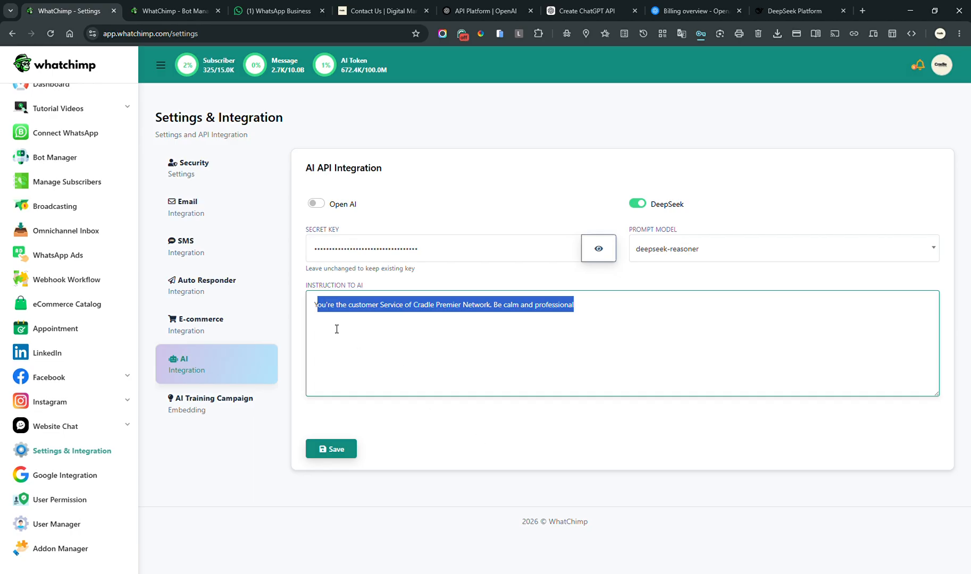
{"action": "left_click", "coordinate": [372, 321]}
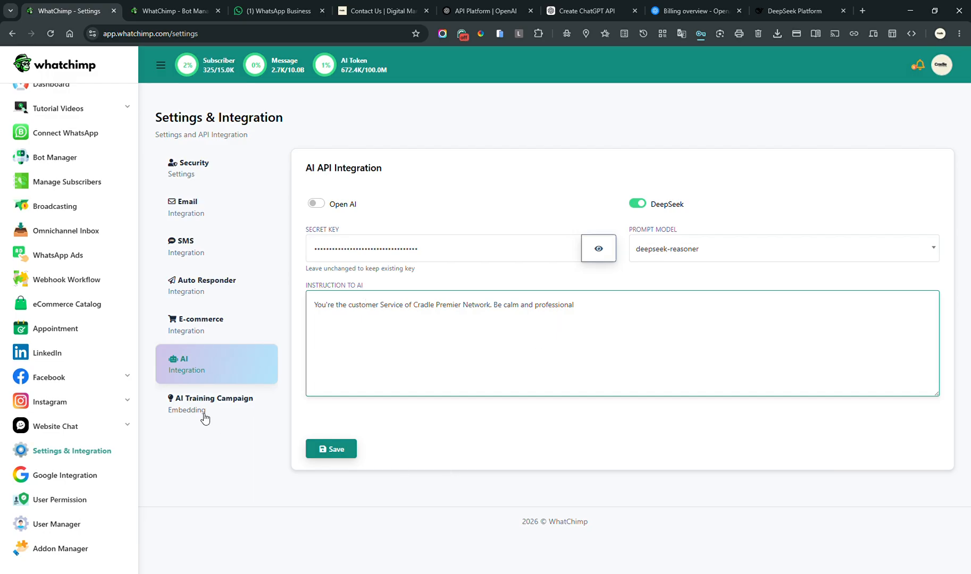
- Open the AI Training Campaign section and examine the campaign name and prompt message fields of a new campaign without saving
{"action": "left_click", "coordinate": [211, 413]}
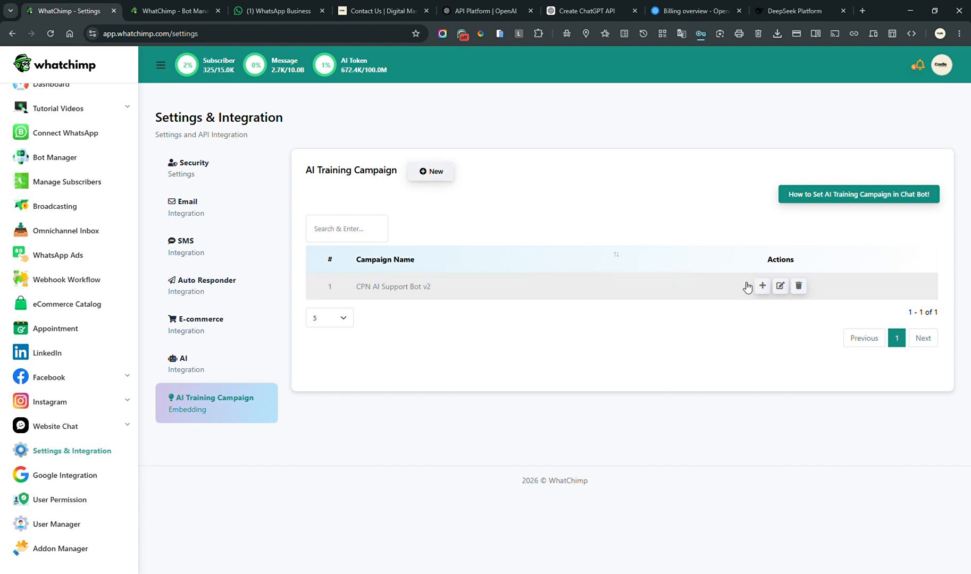
{"action": "left_click", "coordinate": [434, 177]}
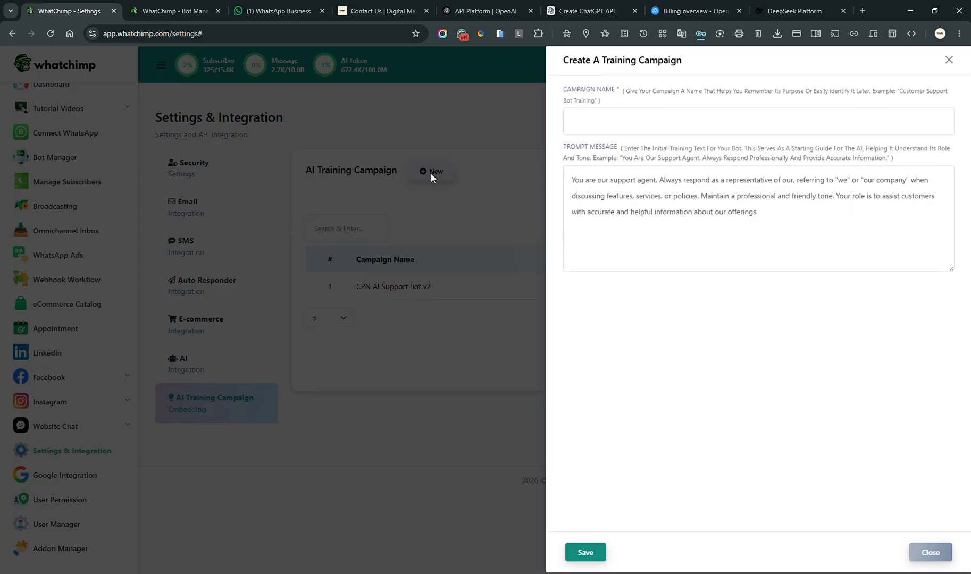
{"action": "left_click", "coordinate": [620, 131]}
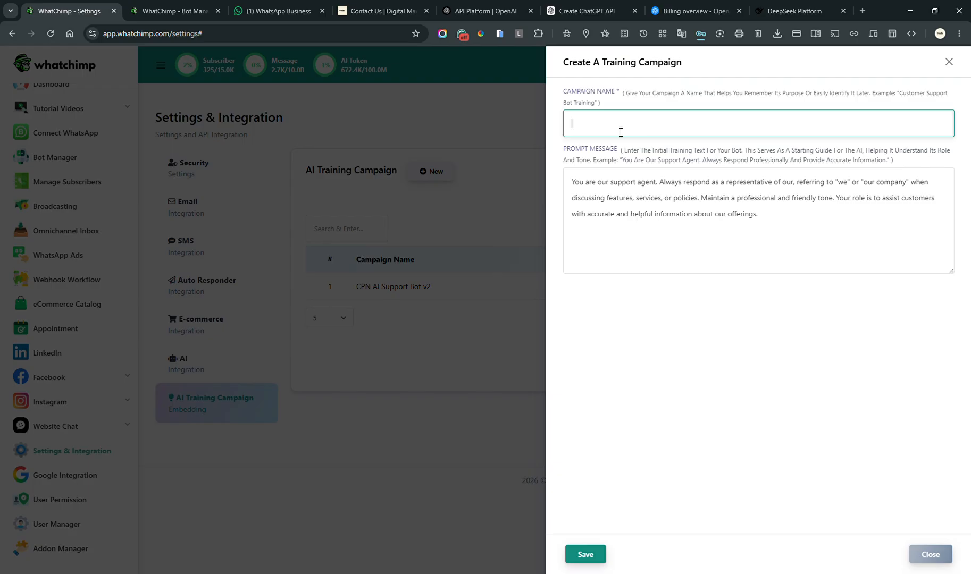
{"action": "left_click", "coordinate": [483, 211]}
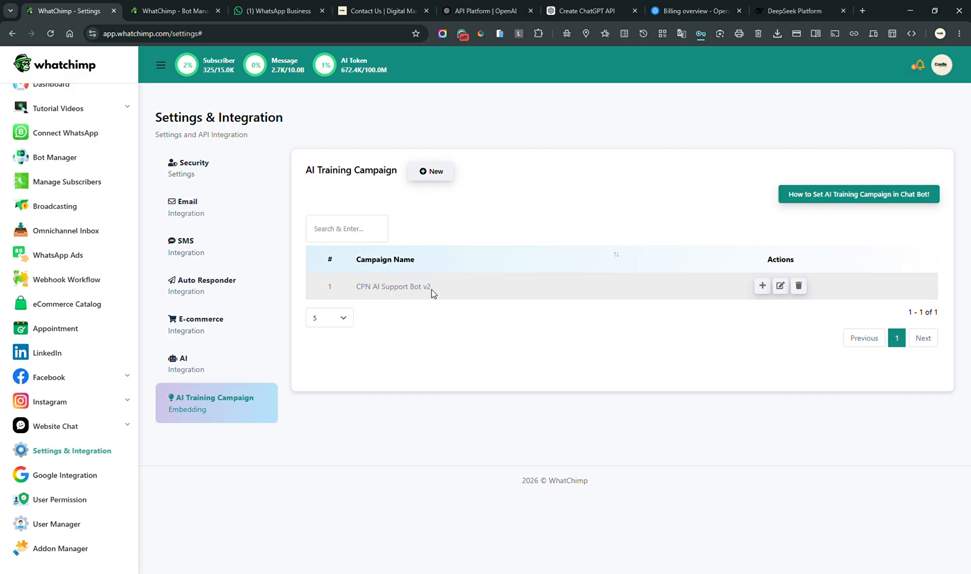
{"action": "left_click", "coordinate": [431, 173]}
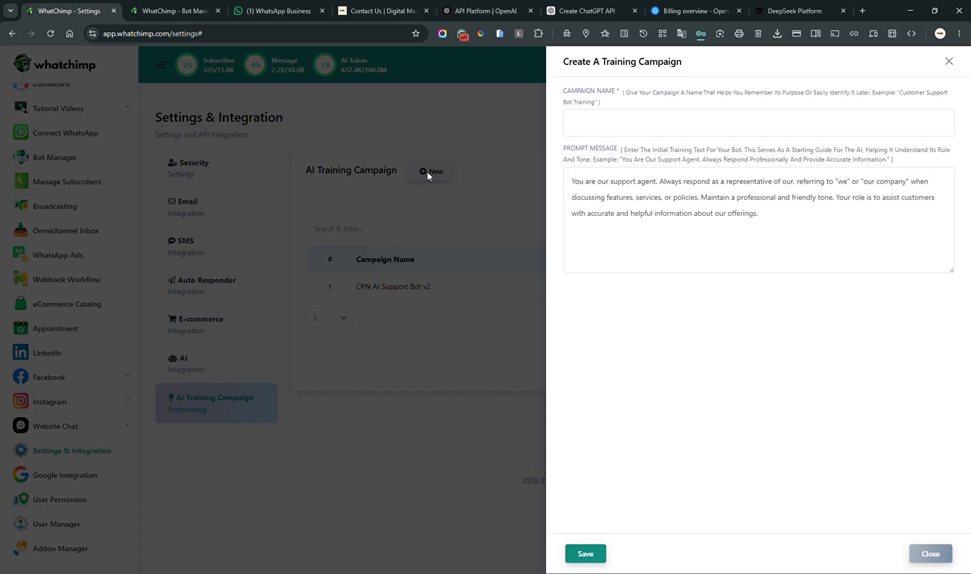
{"action": "left_click", "coordinate": [515, 144]}
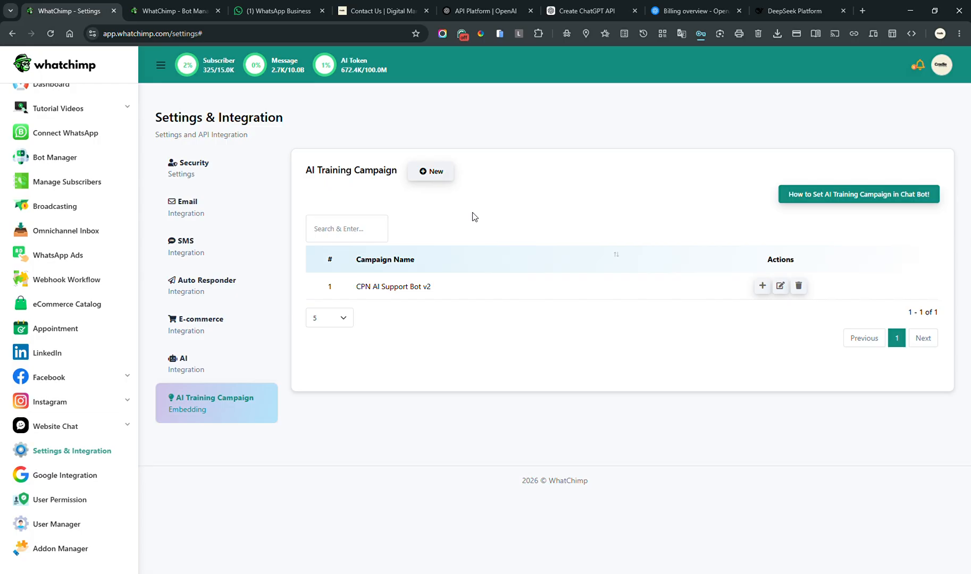
{"action": "left_click", "coordinate": [441, 178]}
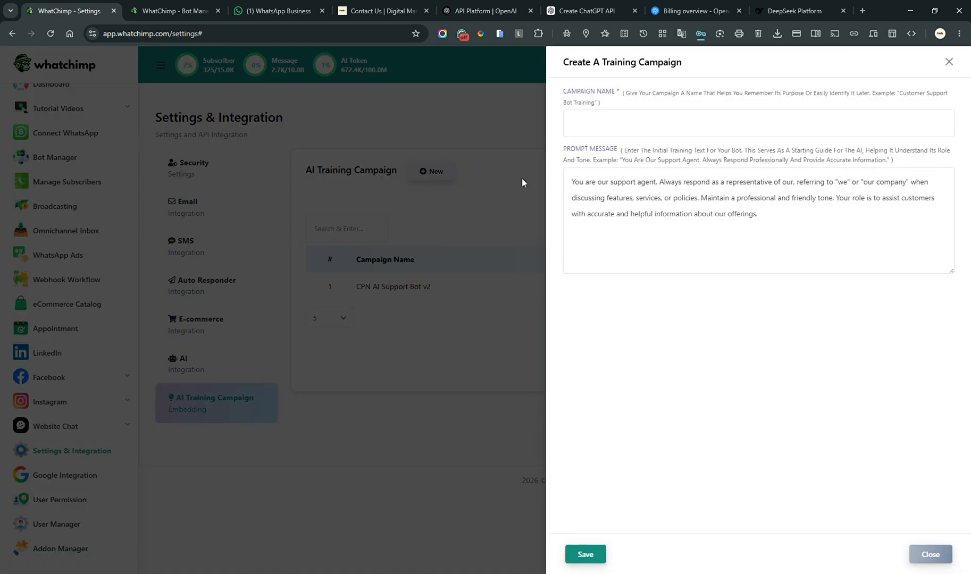
{"action": "left_click", "coordinate": [624, 126]}
{"action": "left_click", "coordinate": [763, 216]}
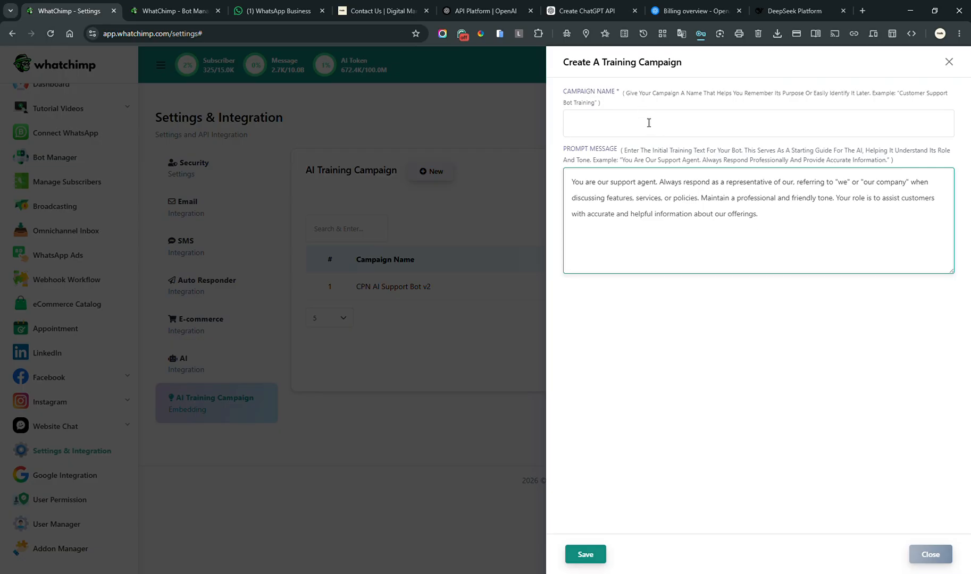
{"action": "left_click", "coordinate": [437, 98]}
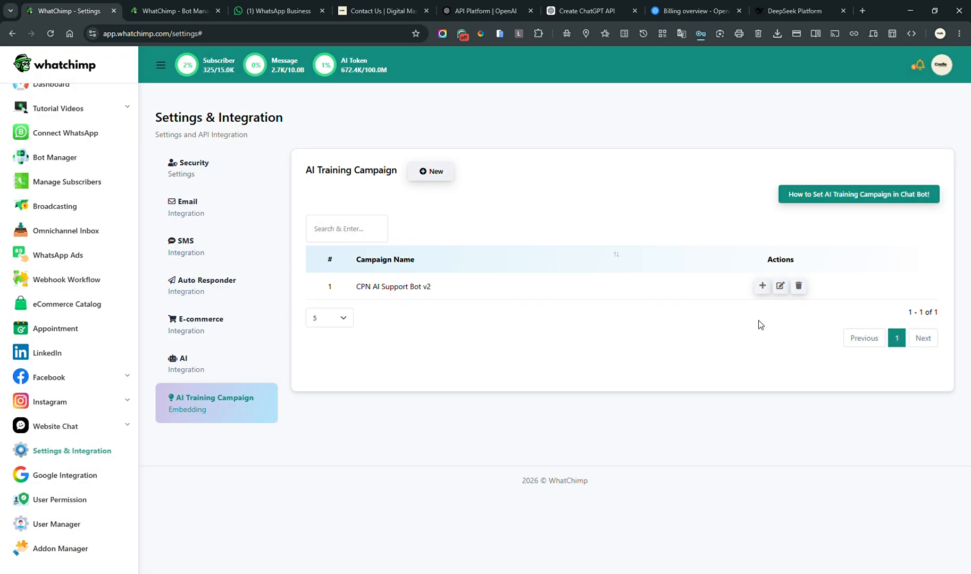
- Compare the prompt message of the "CPN AI Support Bot v2" campaign with the default prompt of a new campaign
{"action": "left_click", "coordinate": [782, 291]}
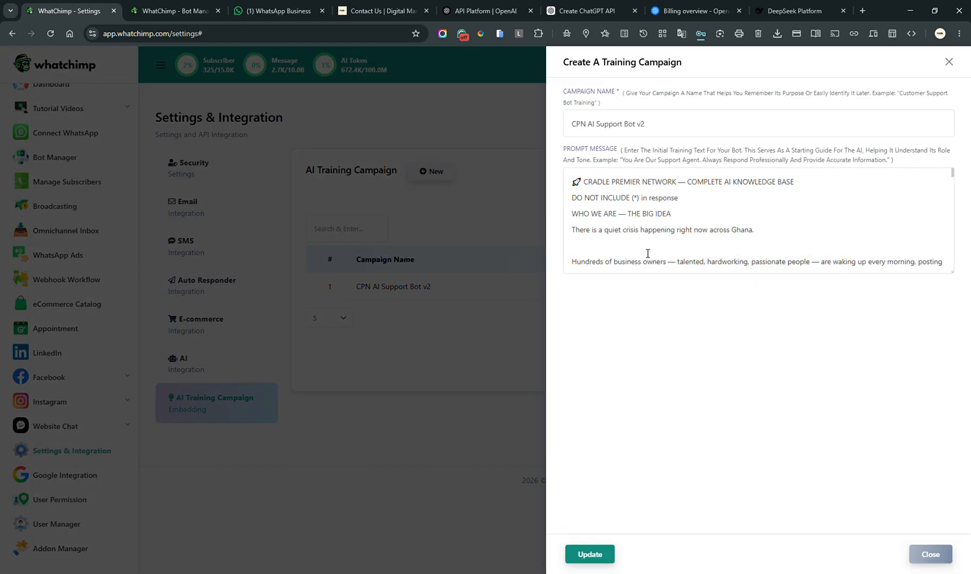
{"action": "left_click", "coordinate": [481, 345]}
{"action": "left_click", "coordinate": [435, 174]}
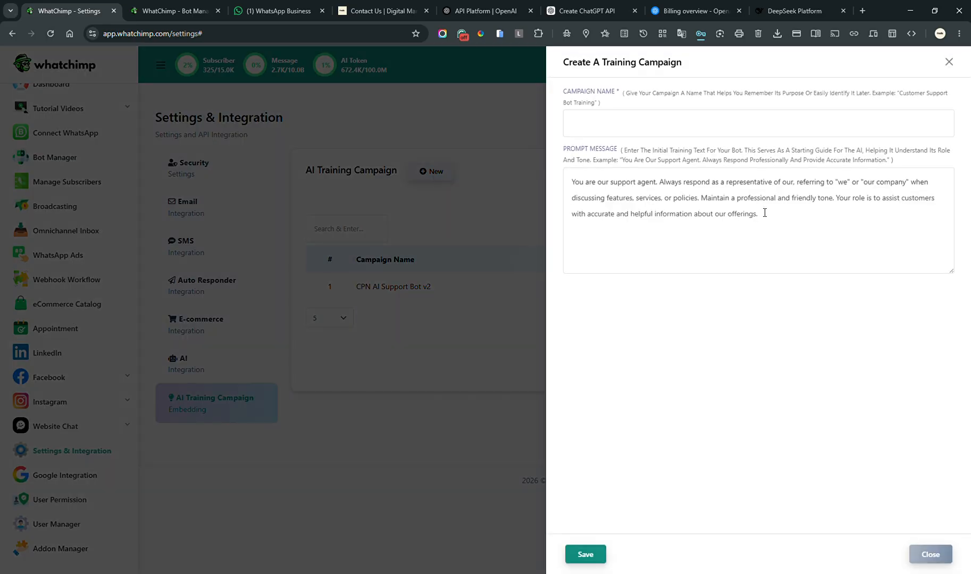
{"action": "left_click_drag", "start_coordinate": [791, 218], "coordinate": [568, 179]}
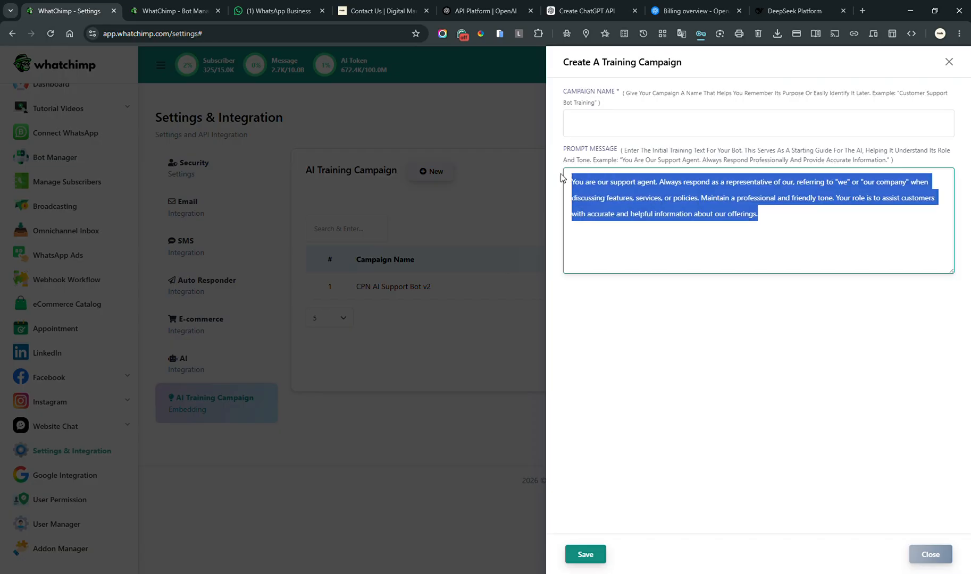
{"action": "left_click", "coordinate": [676, 236]}
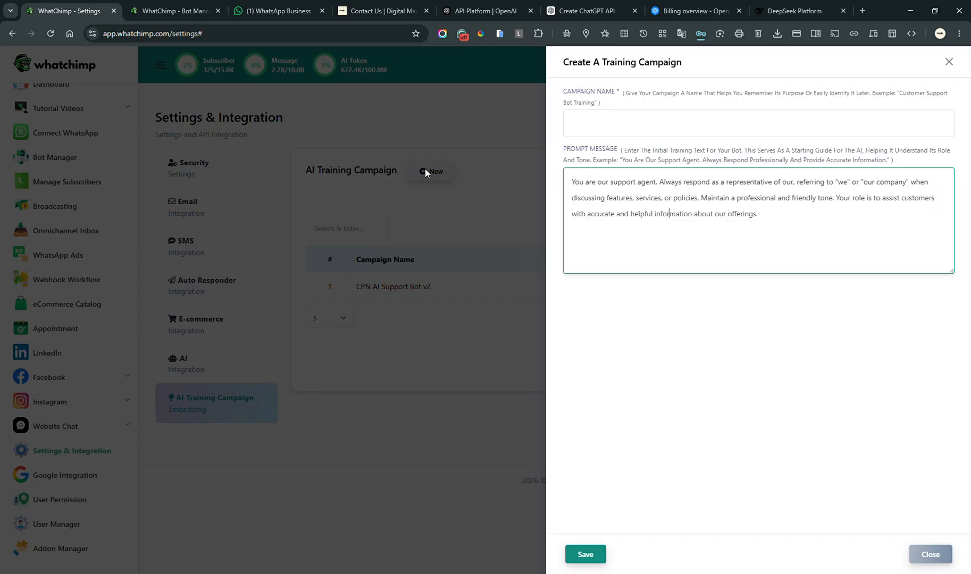
{"action": "left_click", "coordinate": [499, 152]}
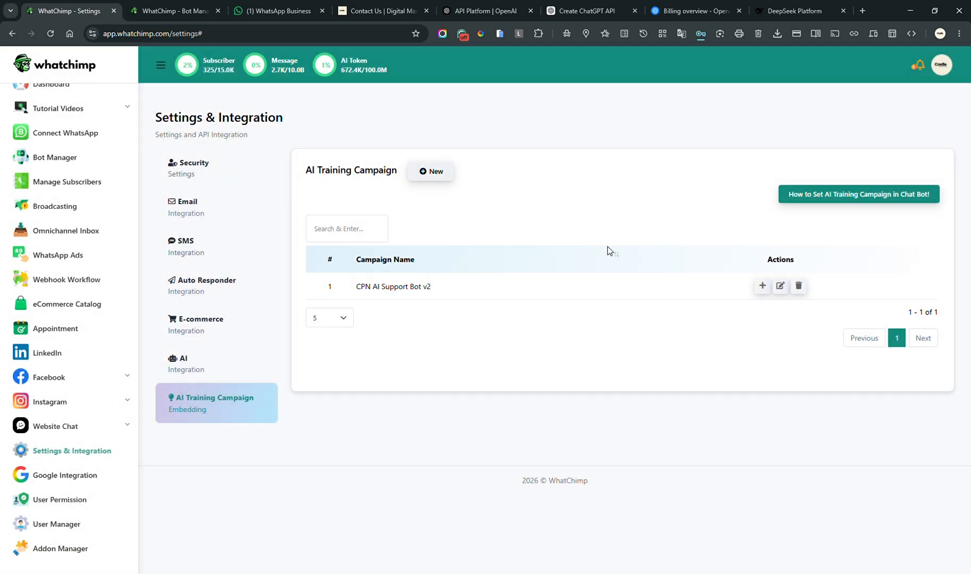
{"action": "left_click", "coordinate": [780, 285]}
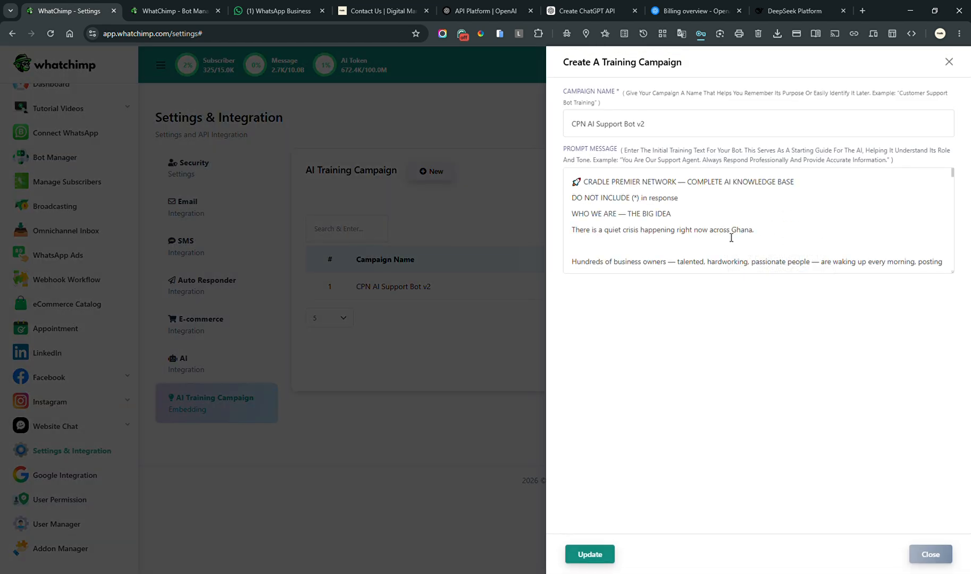
{"action": "scroll", "coordinate": [727, 226], "scroll_direction": "down", "scroll_amount": 10}
{"action": "scroll", "coordinate": [723, 220], "scroll_direction": "down", "scroll_amount": 10}
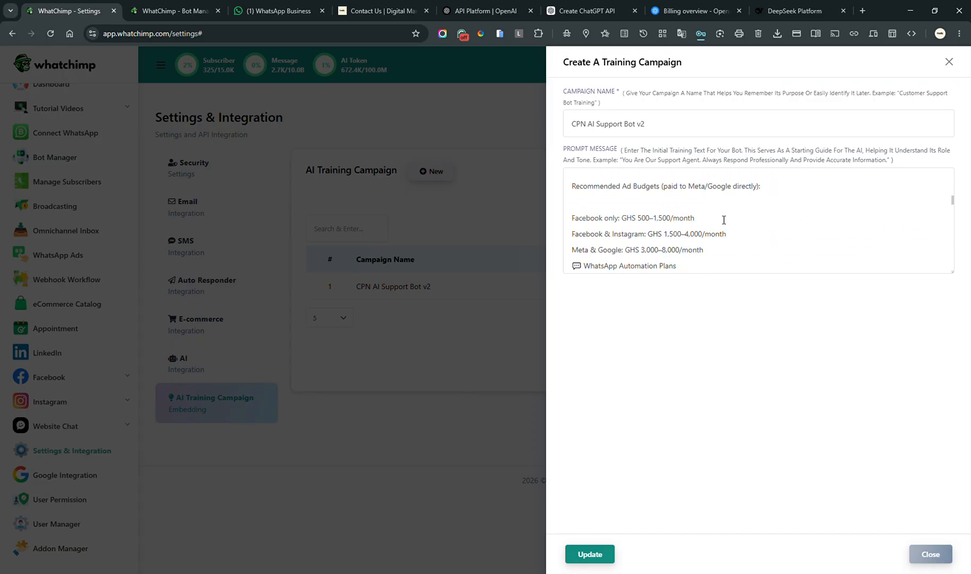
{"action": "left_click", "coordinate": [467, 403]}
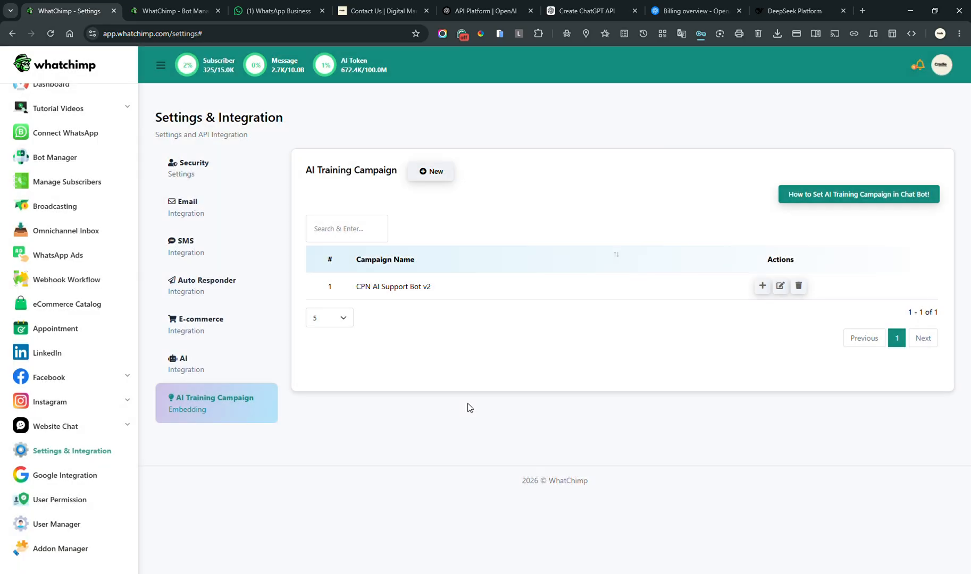
- Open the content page of the "CPN AI Support Bot v2" campaign and view its URL and file training sources
{"action": "left_click", "coordinate": [762, 287]}
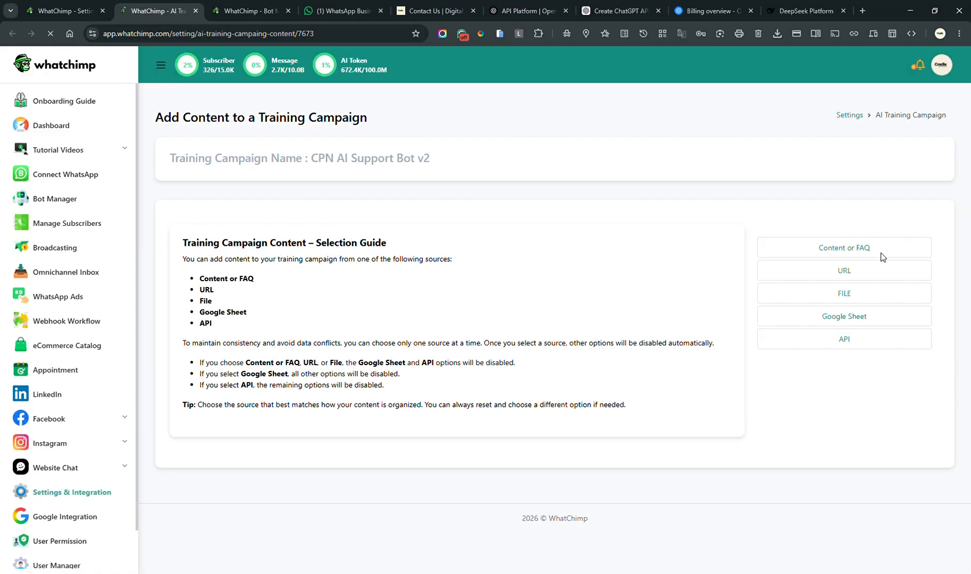
{"action": "left_click", "coordinate": [866, 278]}
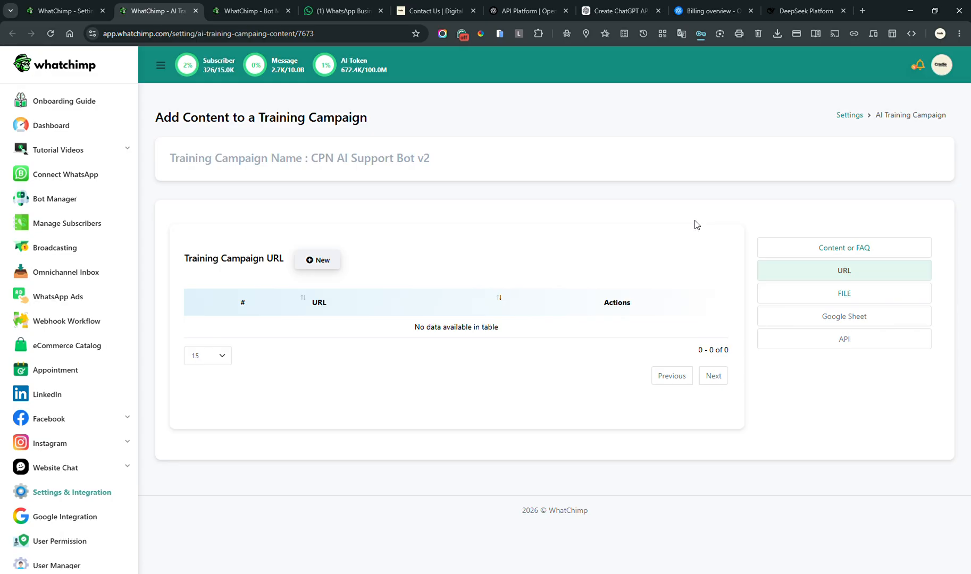
{"action": "left_click", "coordinate": [882, 297]}
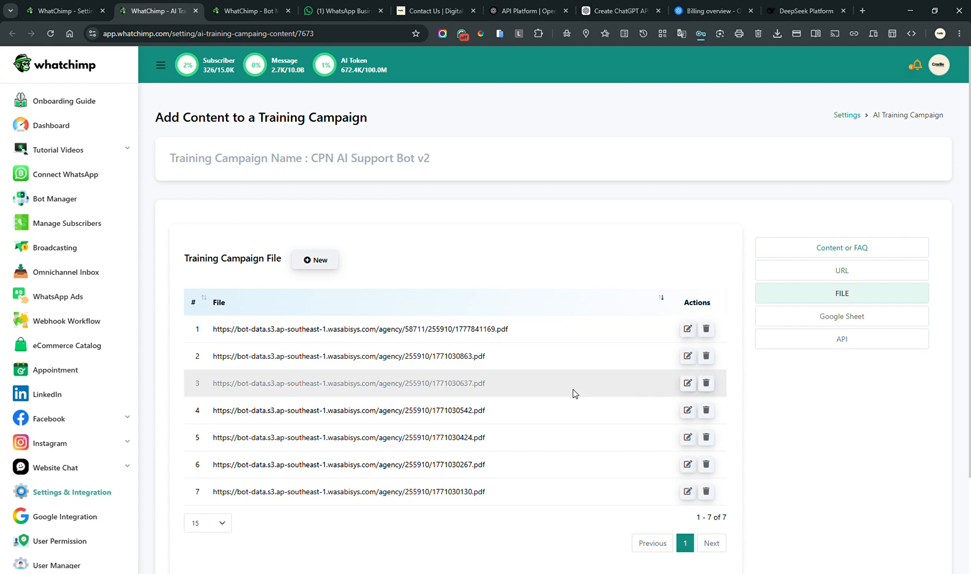
- Review the list of training files and the remaining content source types of the "CPN AI Support Bot v2" campaign
{"action": "scroll", "coordinate": [572, 393], "scroll_direction": "down", "scroll_amount": 3}
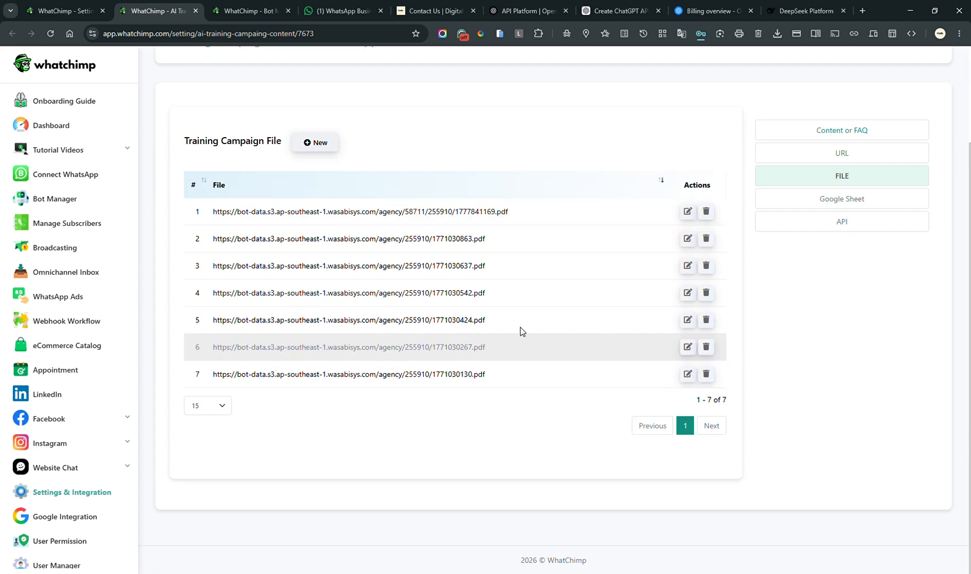
{"action": "scroll", "coordinate": [509, 197], "scroll_direction": "up", "scroll_amount": 3}
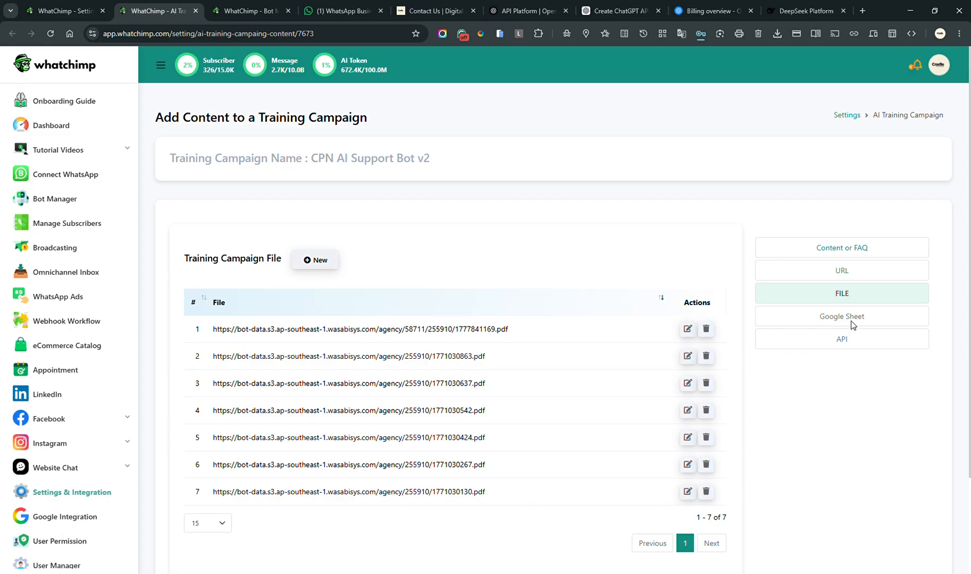
{"action": "scroll", "coordinate": [779, 241], "scroll_direction": "down", "scroll_amount": 1}
{"action": "scroll", "coordinate": [782, 243], "scroll_direction": "up", "scroll_amount": 1}
- Examine the campaign's form for adding a file, including its upload area and response generation options, and leave it without adding anything
{"action": "left_click", "coordinate": [325, 262]}
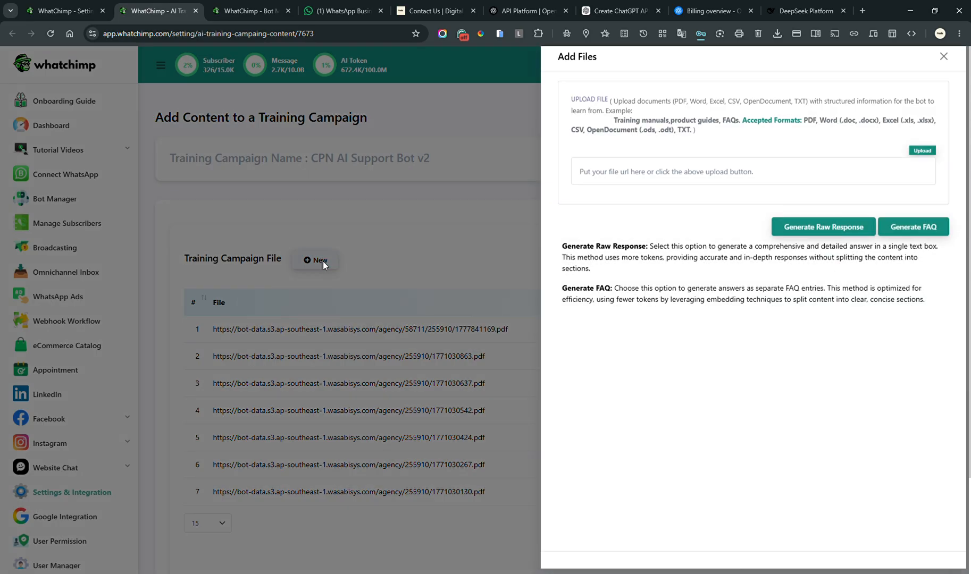
{"action": "left_click", "coordinate": [922, 156]}
{"action": "left_click", "coordinate": [817, 155]}
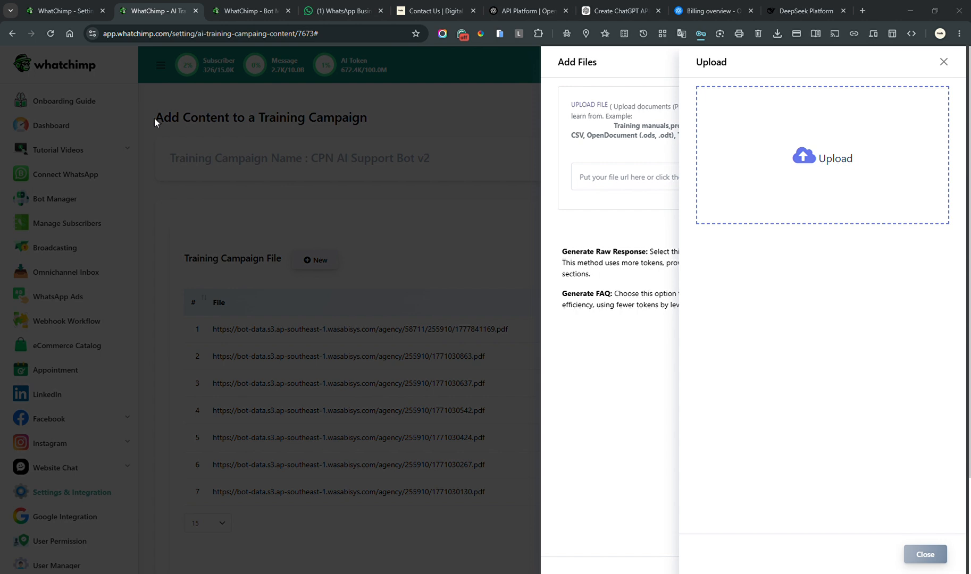
{"action": "left_click", "coordinate": [485, 6]}
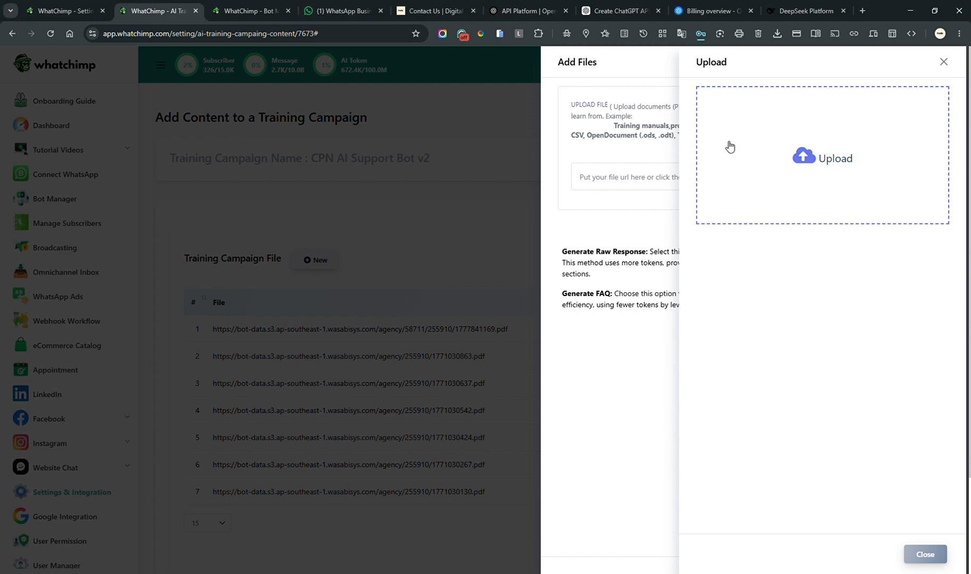
{"action": "left_click", "coordinate": [926, 554]}
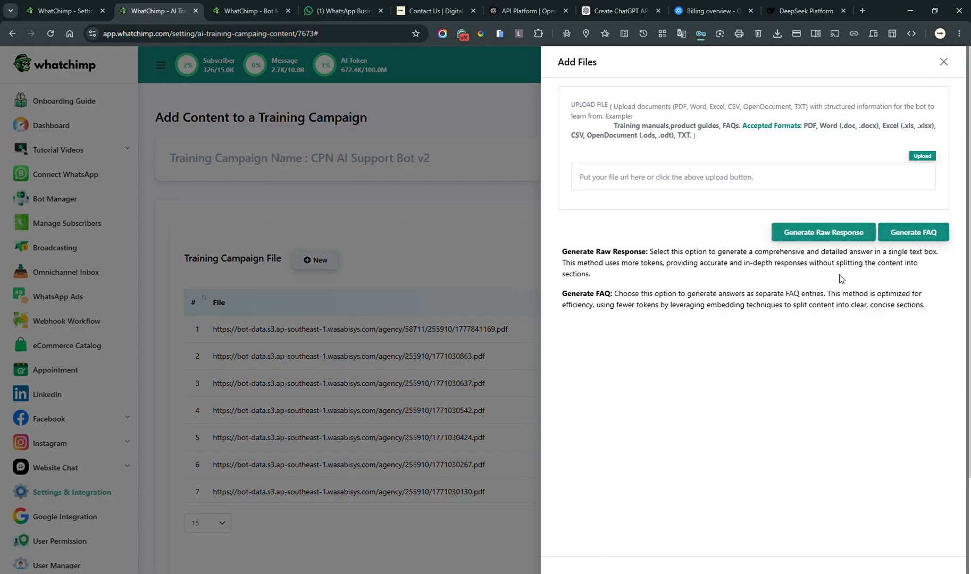
{"action": "left_click", "coordinate": [459, 233]}
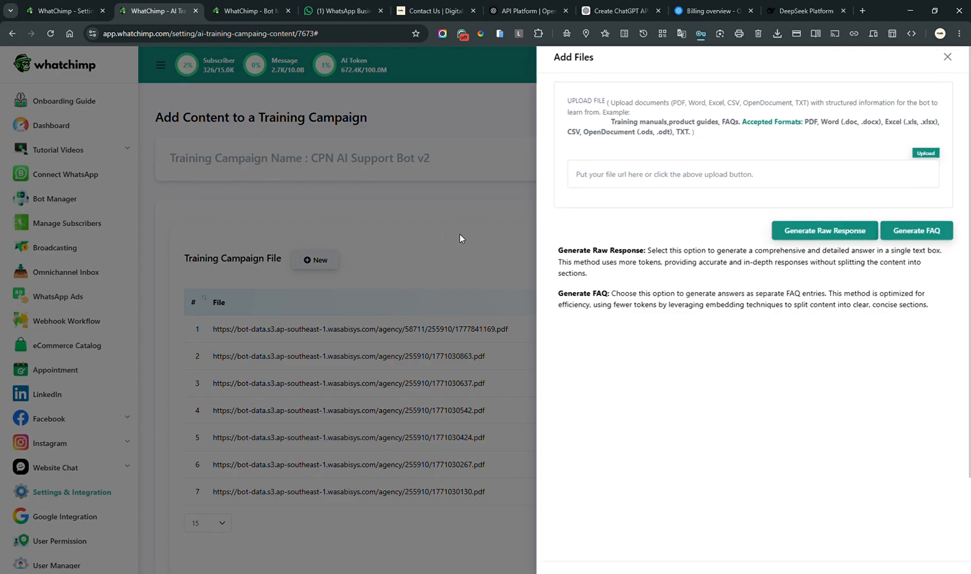
{"action": "scroll", "coordinate": [479, 409], "scroll_direction": "down", "scroll_amount": 3}
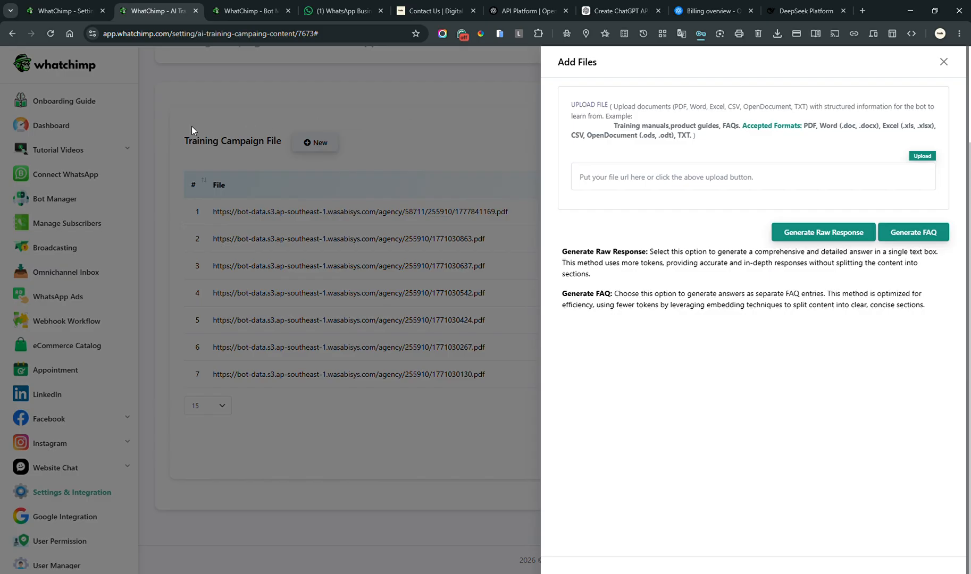
{"action": "left_click", "coordinate": [8, 33]}
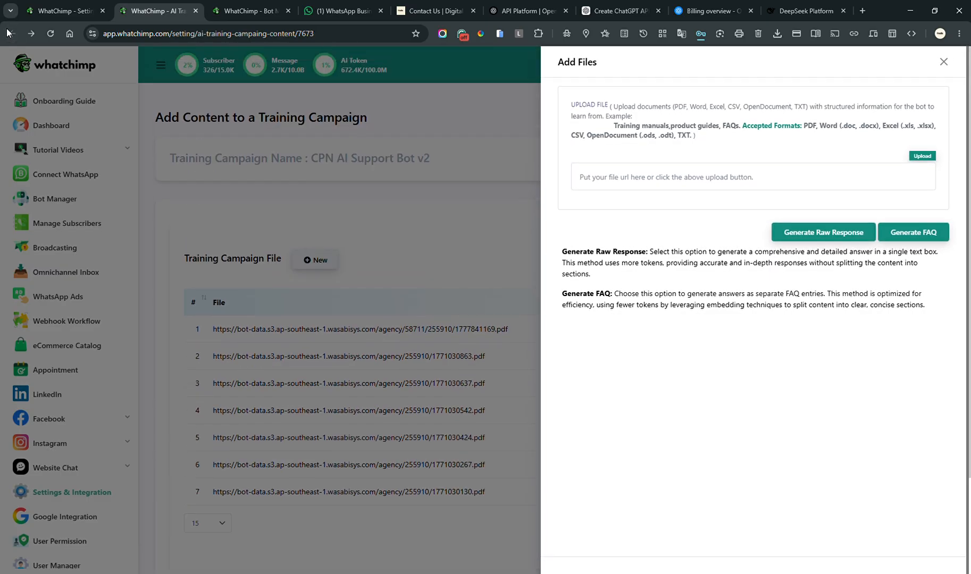
{"action": "left_click", "coordinate": [8, 33]}
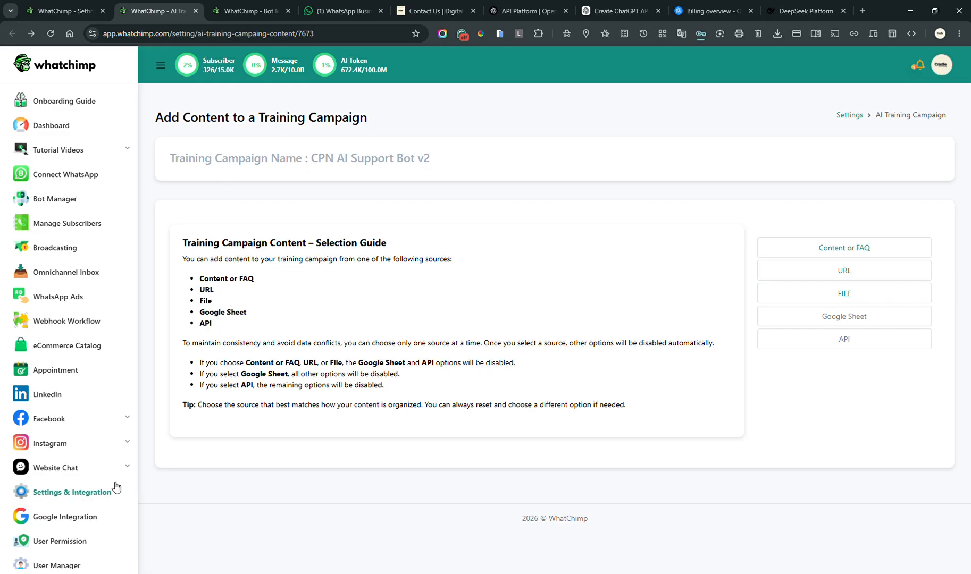
- Return to Settings & Integration and review the AI integration and AI Training Campaign sections
{"action": "left_click", "coordinate": [99, 498]}
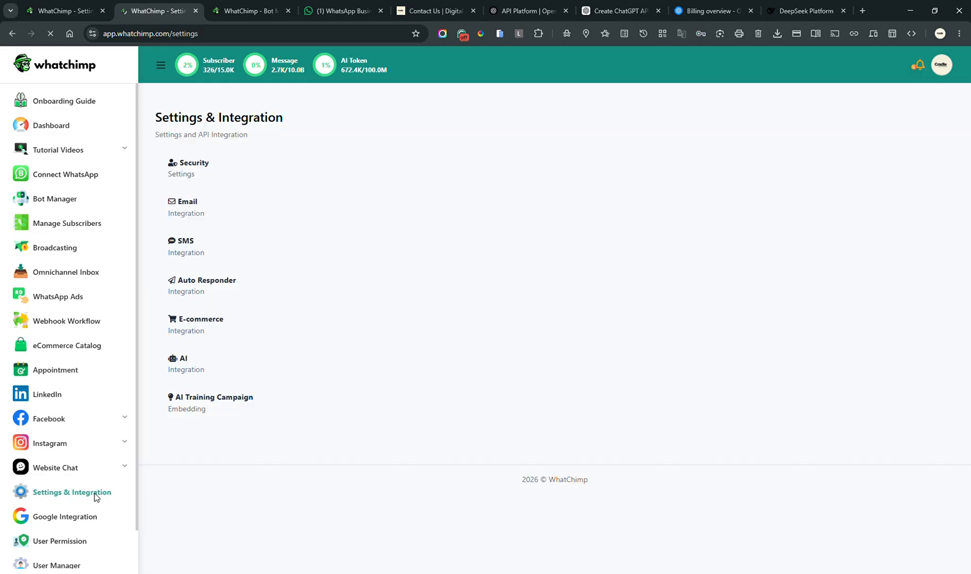
{"action": "left_click", "coordinate": [243, 409]}
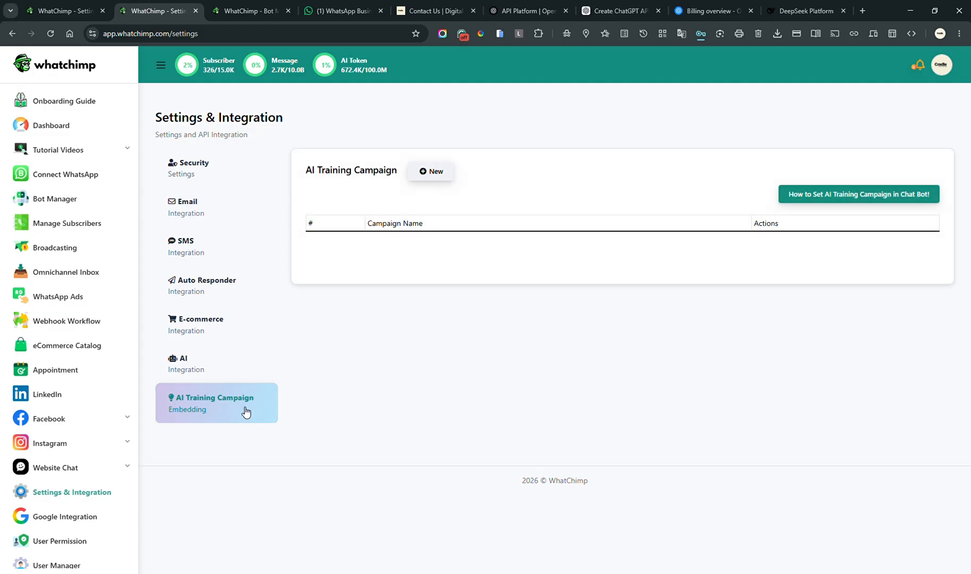
{"action": "left_click", "coordinate": [200, 370]}
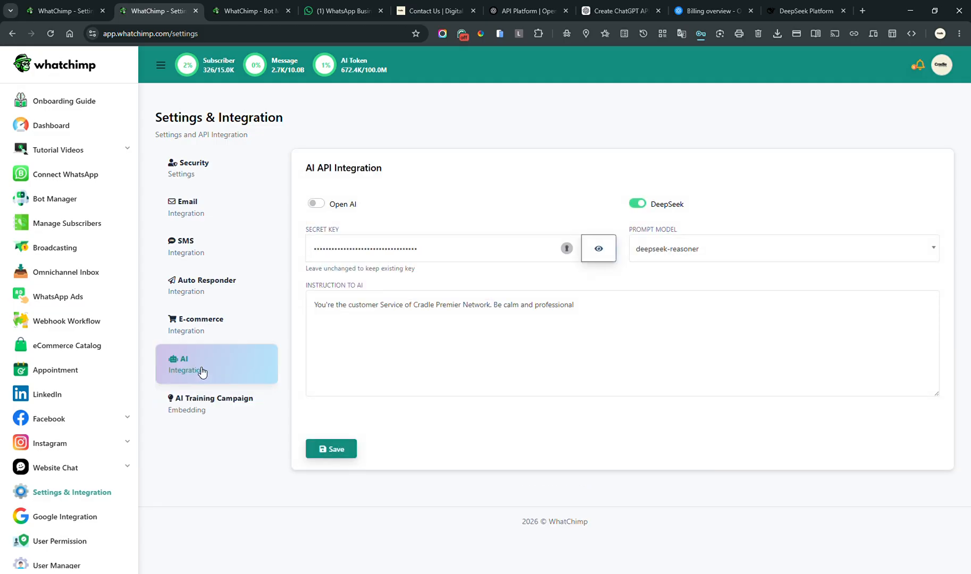
{"action": "left_click", "coordinate": [199, 406]}
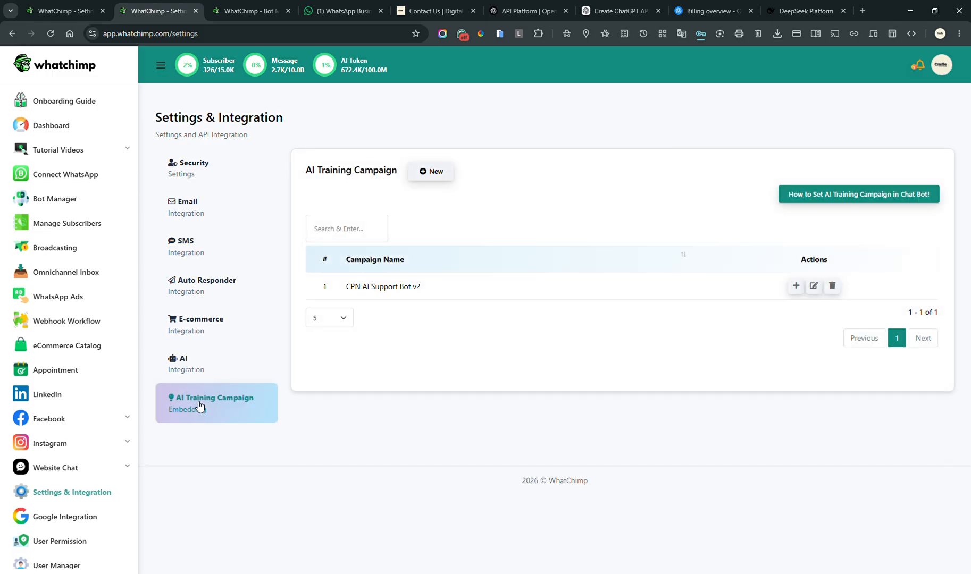
- Open the AI Agent settings of the Cradle Premier Net bot in Bot Manager and enable AI Agent for All Queries
{"action": "left_click", "coordinate": [63, 200]}
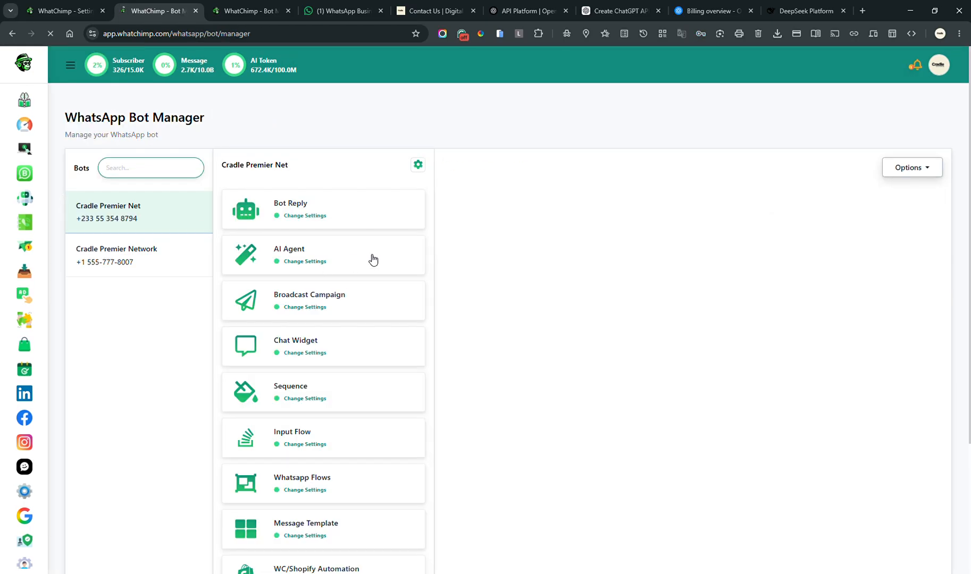
{"action": "left_click", "coordinate": [373, 259]}
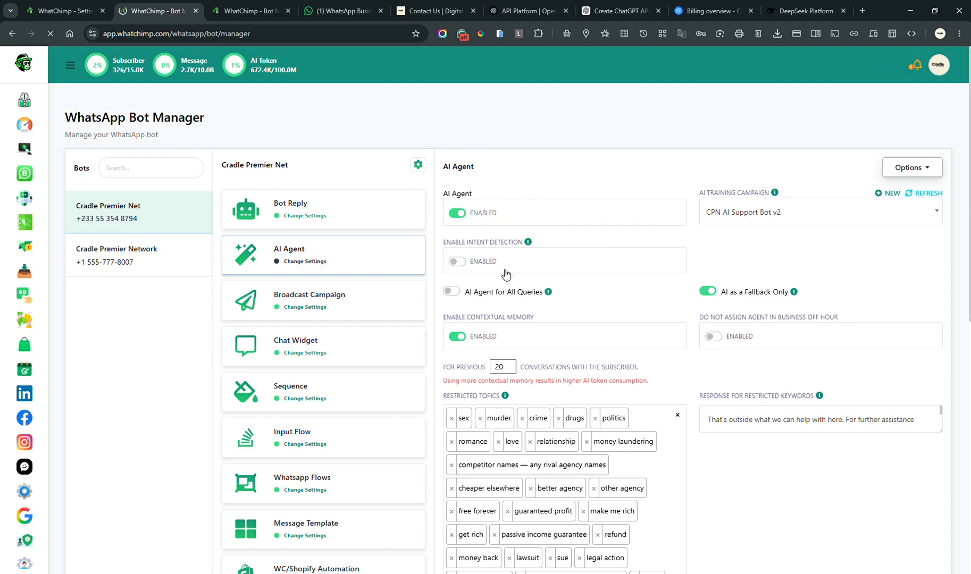
{"action": "left_click", "coordinate": [451, 293]}
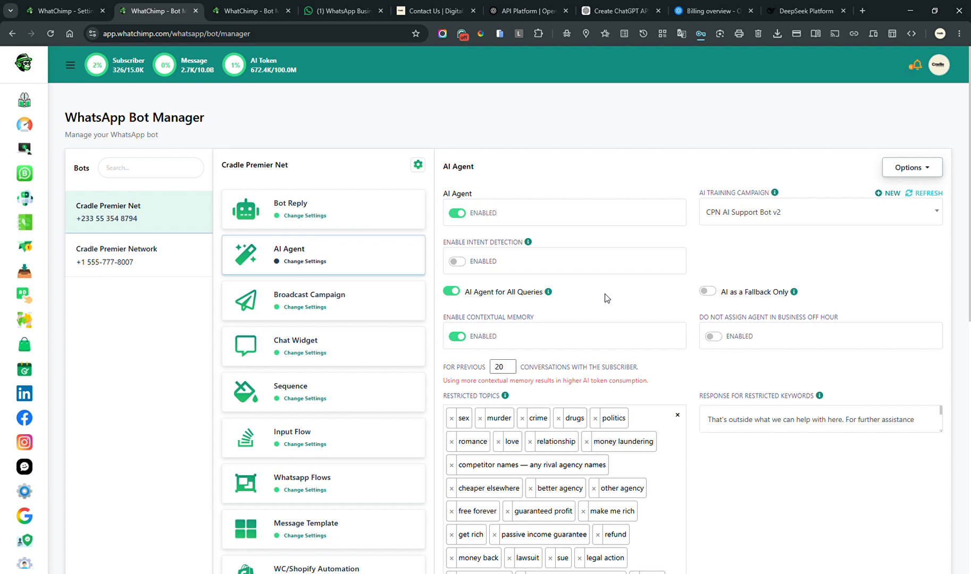
- Demonstrate the AI Agent switch, leaving it enabled, and check the available AI training campaigns while keeping "CPN AI Support Bot v2" selected
{"action": "scroll", "coordinate": [607, 298], "scroll_direction": "down", "scroll_amount": 1}
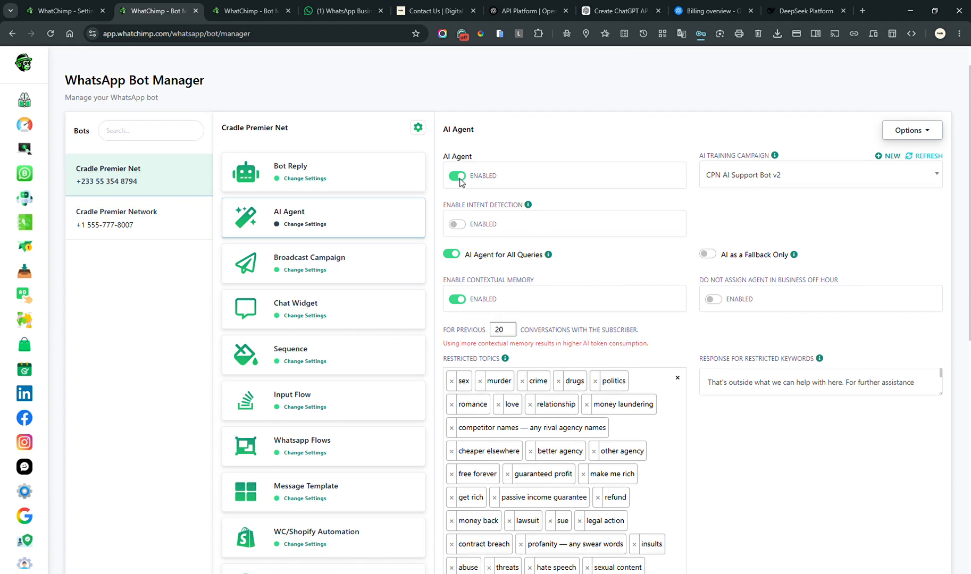
{"action": "left_click", "coordinate": [457, 176]}
{"action": "left_click", "coordinate": [457, 176]}
{"action": "left_click", "coordinate": [793, 185]}
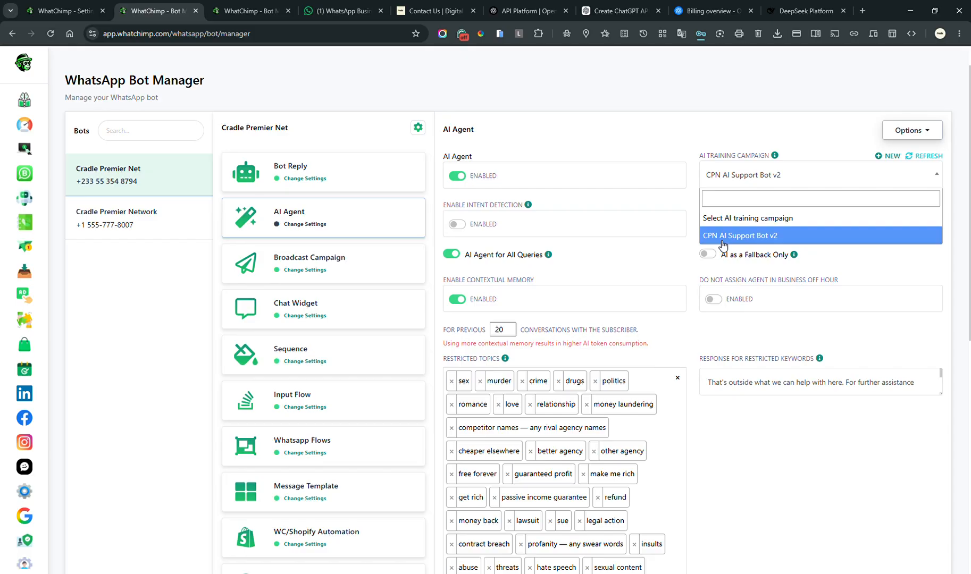
{"action": "left_click", "coordinate": [650, 173]}
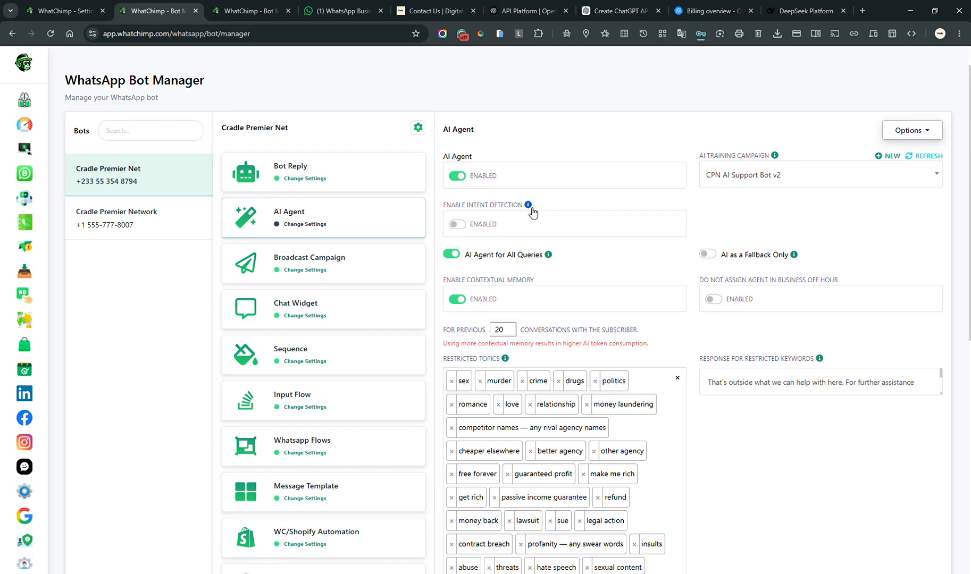
- Turn on intent detection to view its campaign options, and turn it off again
{"action": "left_click", "coordinate": [457, 224]}
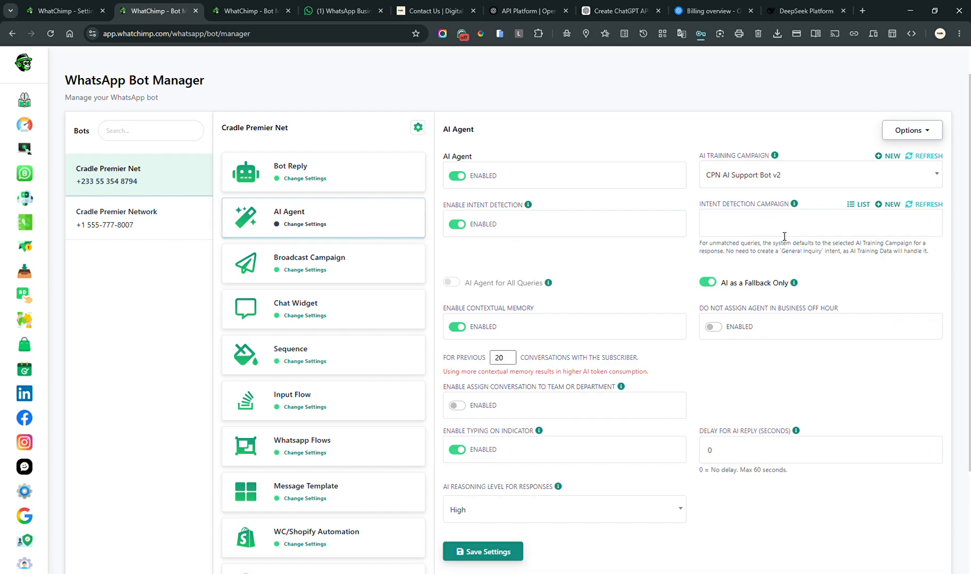
{"action": "left_click", "coordinate": [458, 225]}
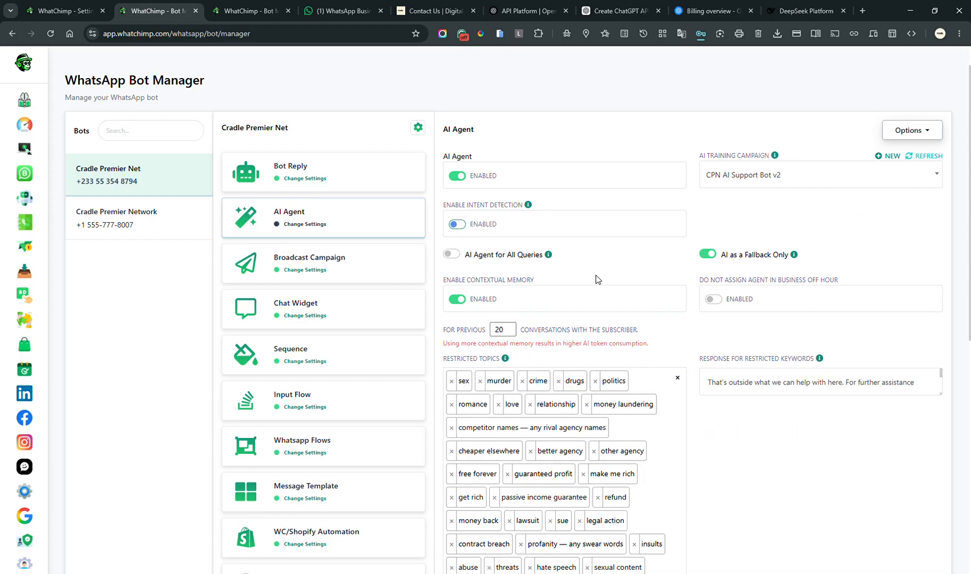
{"action": "scroll", "coordinate": [659, 307], "scroll_direction": "down", "scroll_amount": 3}
{"action": "scroll", "coordinate": [660, 308], "scroll_direction": "up", "scroll_amount": 4}
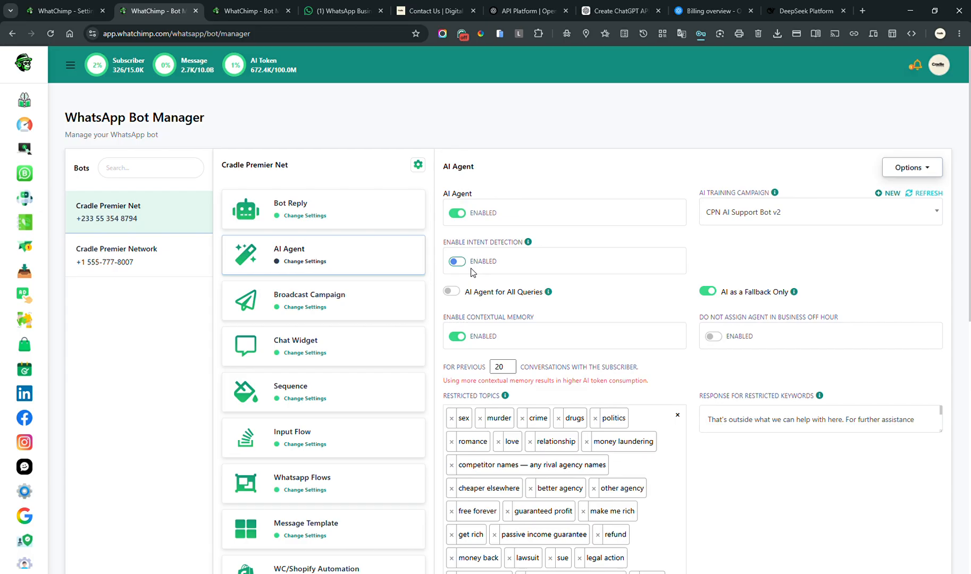
- Compare the AI Agent for All Queries and AI as a Fallback Only modes, leaving AI as a Fallback Only enabled
{"action": "left_click", "coordinate": [453, 293]}
{"action": "left_click", "coordinate": [704, 292]}
{"action": "left_click", "coordinate": [455, 292]}
{"action": "mouse_move", "coordinate": [552, 293]}
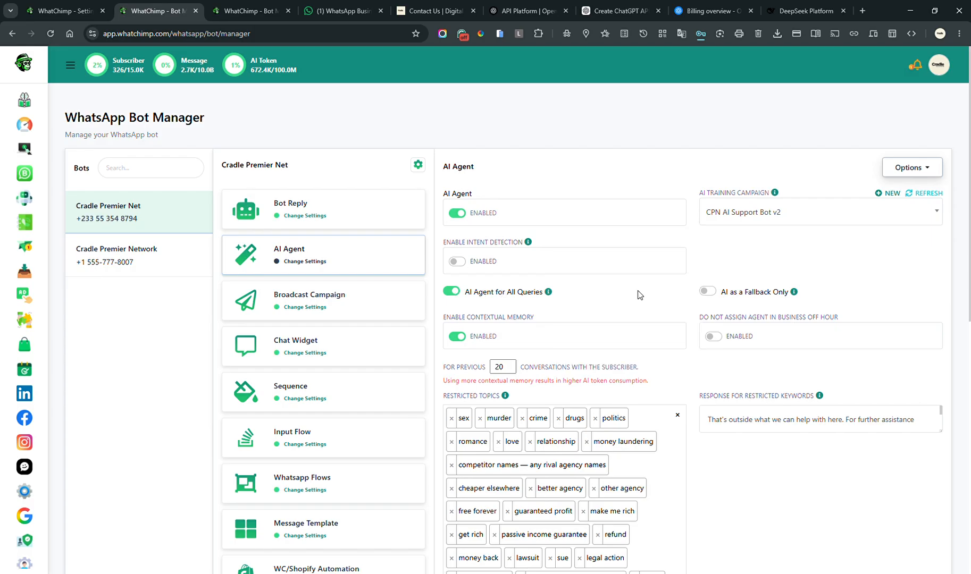
{"action": "left_click", "coordinate": [706, 292]}
- Review the AI Agent's contextual memory, restricted topics, typing indicator, reply delay and reasoning level settings
{"action": "scroll", "coordinate": [849, 281], "scroll_direction": "down", "scroll_amount": 2}
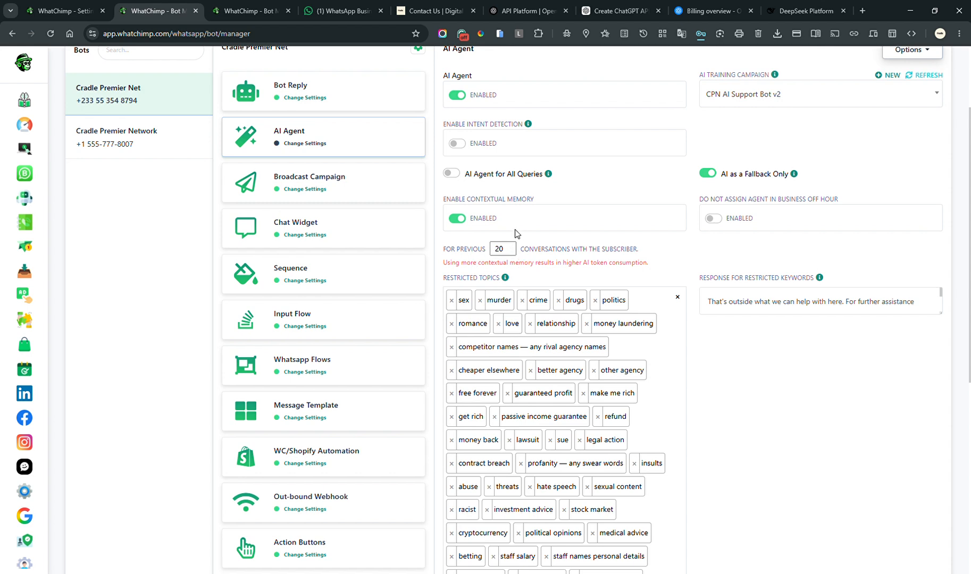
{"action": "left_click", "coordinate": [511, 247]}
{"action": "scroll", "coordinate": [797, 249], "scroll_direction": "down", "scroll_amount": 1}
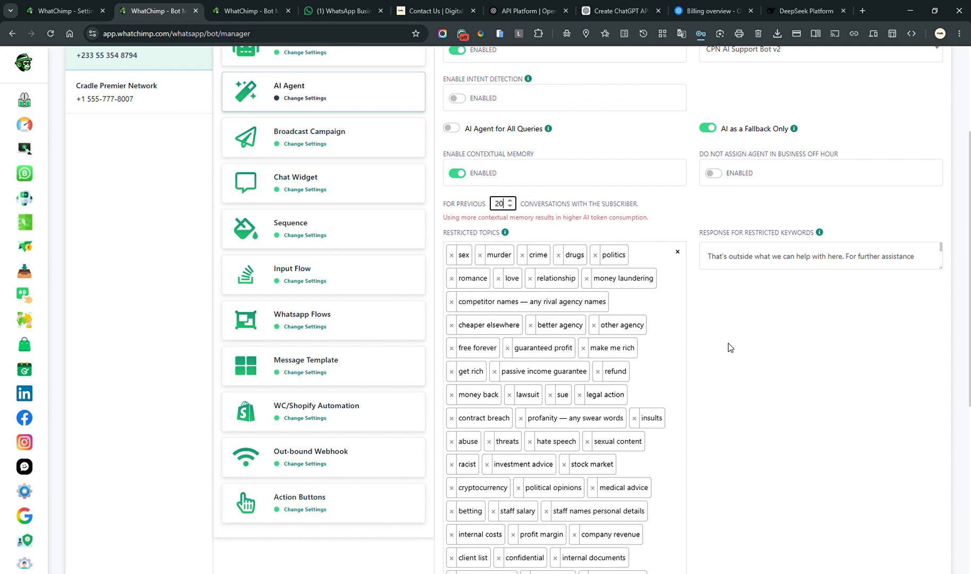
{"action": "scroll", "coordinate": [641, 327], "scroll_direction": "down", "scroll_amount": 2}
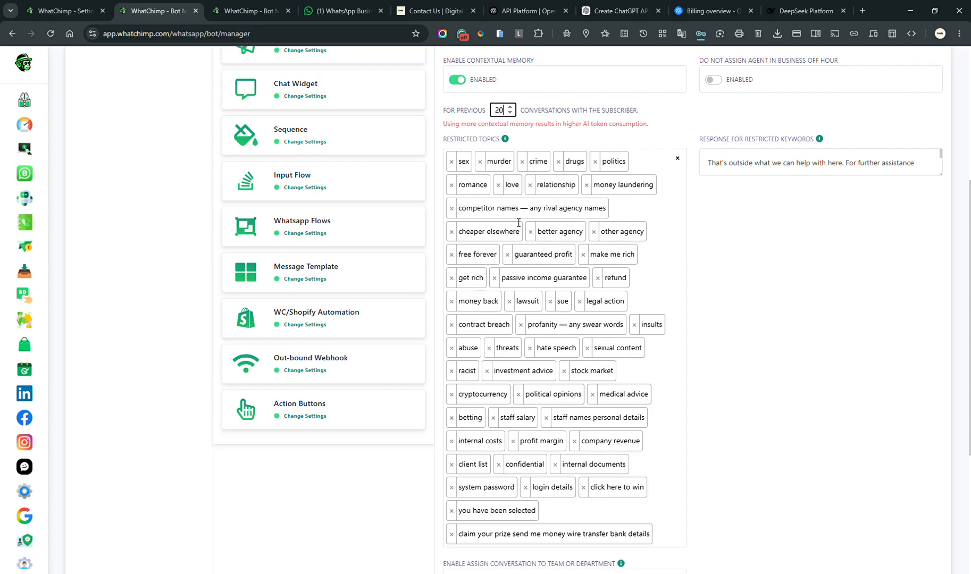
{"action": "scroll", "coordinate": [557, 349], "scroll_direction": "down", "scroll_amount": 3}
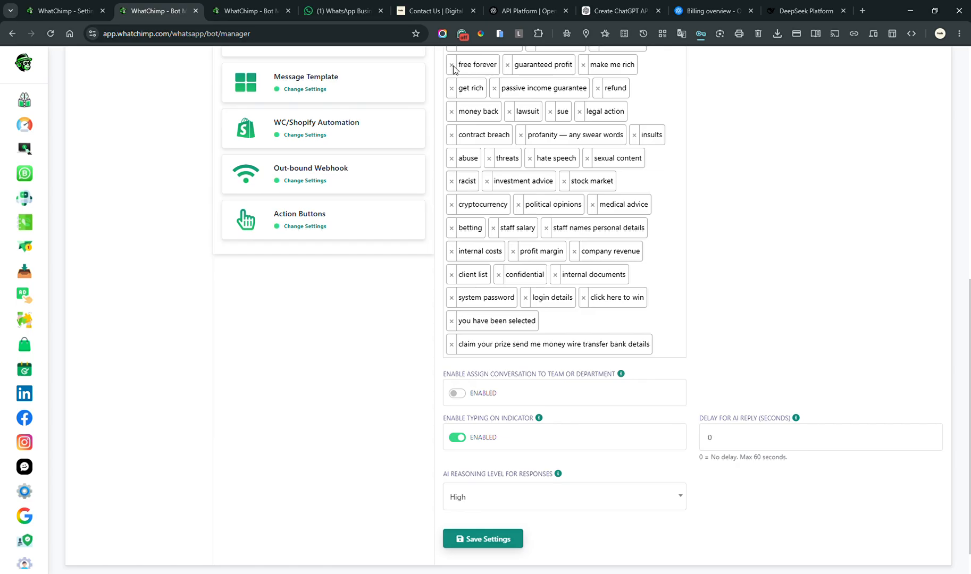
- Switch to WhatsApp, test the restricted topics by sending Cradle Premier Network "I want drugs like cocaine. Where can I buy some", and return to WhatChimp
{"action": "left_click", "coordinate": [328, 1]}
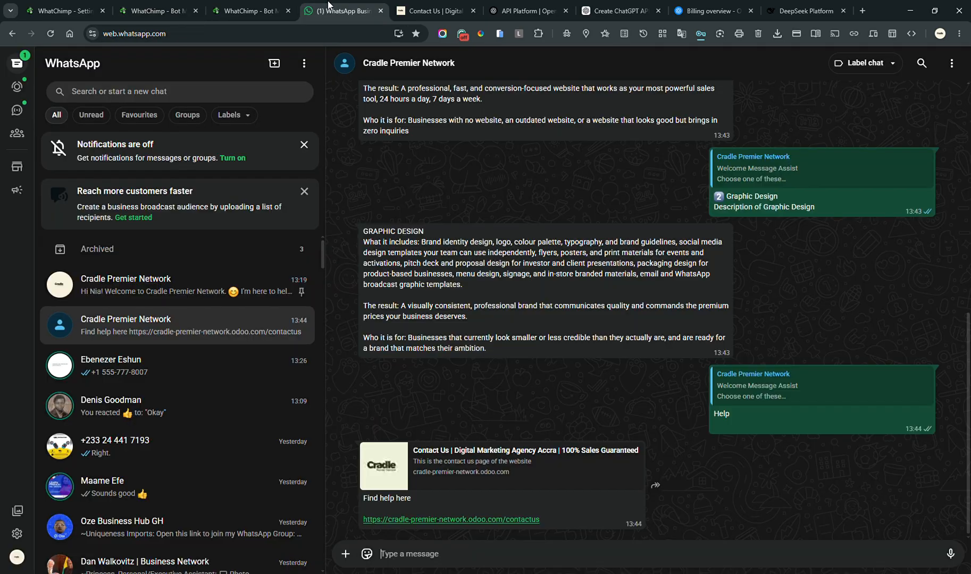
{"action": "left_click", "coordinate": [235, 296]}
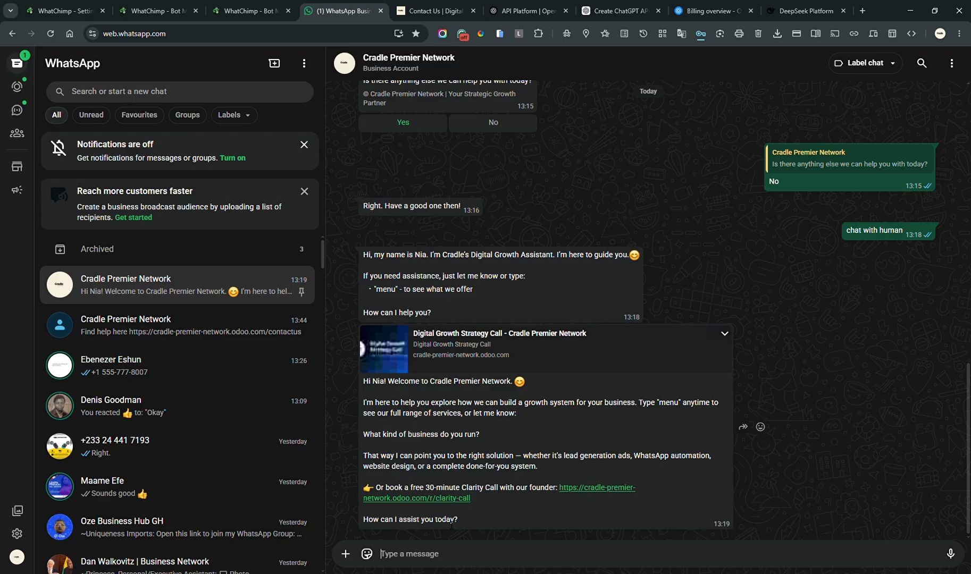
{"action": "type", "text": "I want t"}
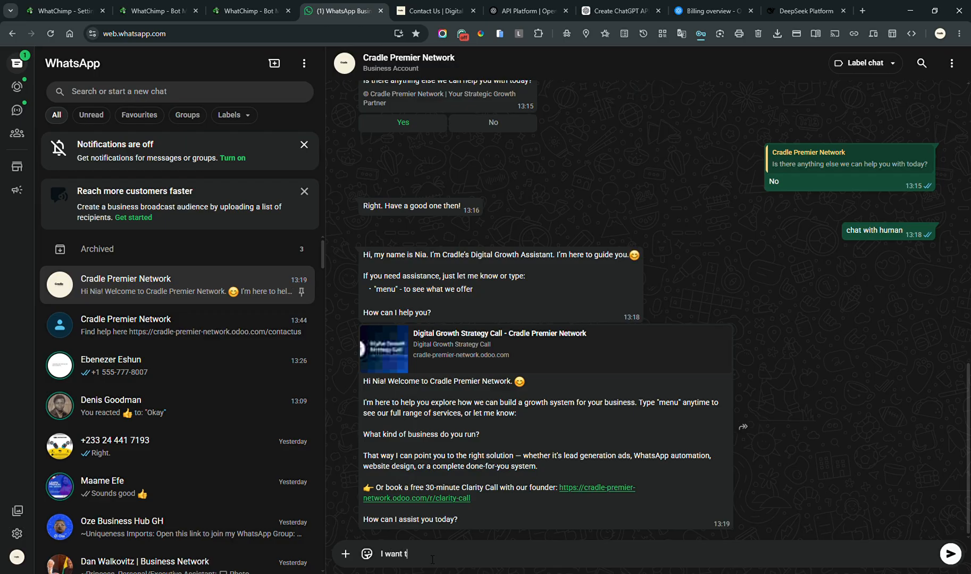
{"action": "key", "text": "BackSpace"}
{"action": "type", "text": "drugs like coa"}
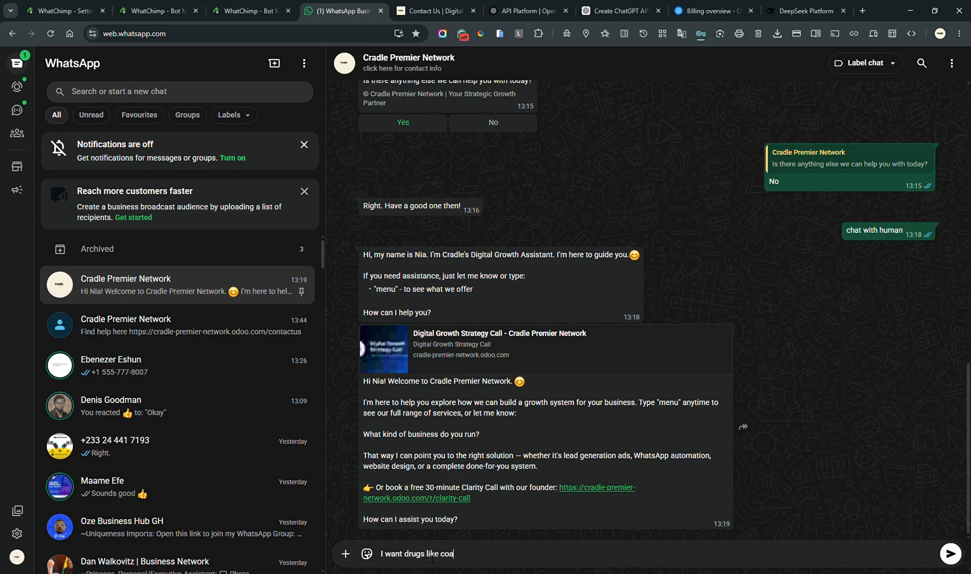
{"action": "key", "text": "BackSpace"}
{"action": "type", "text": "caine"}
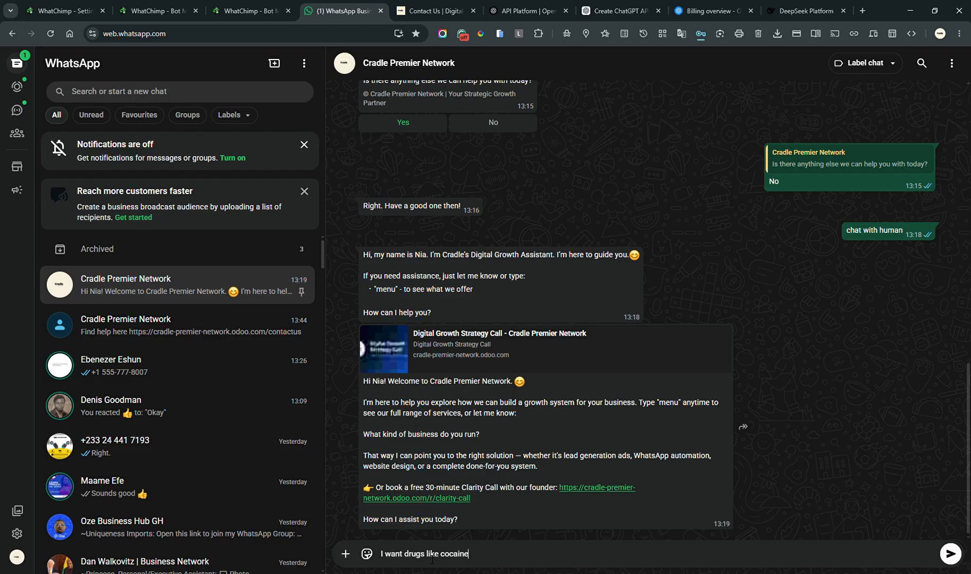
{"action": "type", "text": ". Where can I buy some"}
{"action": "key", "text": "Return"}
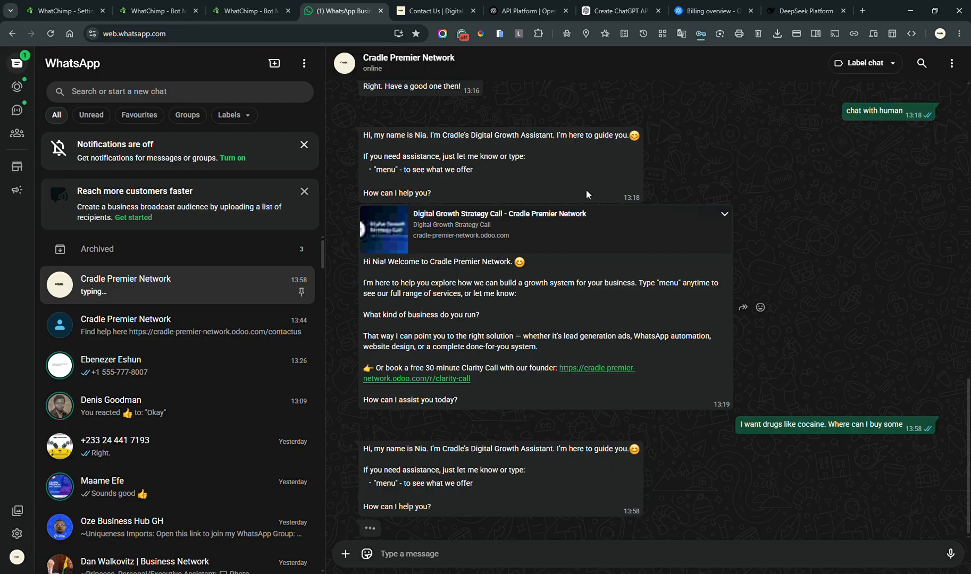
{"action": "left_click", "coordinate": [159, 11]}
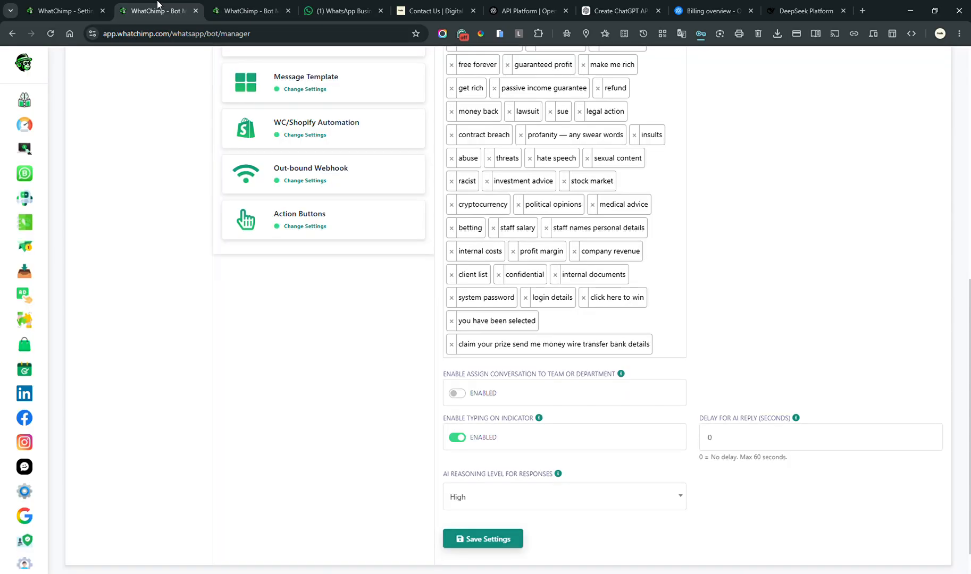
- Switch the AI Agent from fallback-only mode to AI Agent for All Queries and save the settings
{"action": "scroll", "coordinate": [708, 304], "scroll_direction": "up", "scroll_amount": 7}
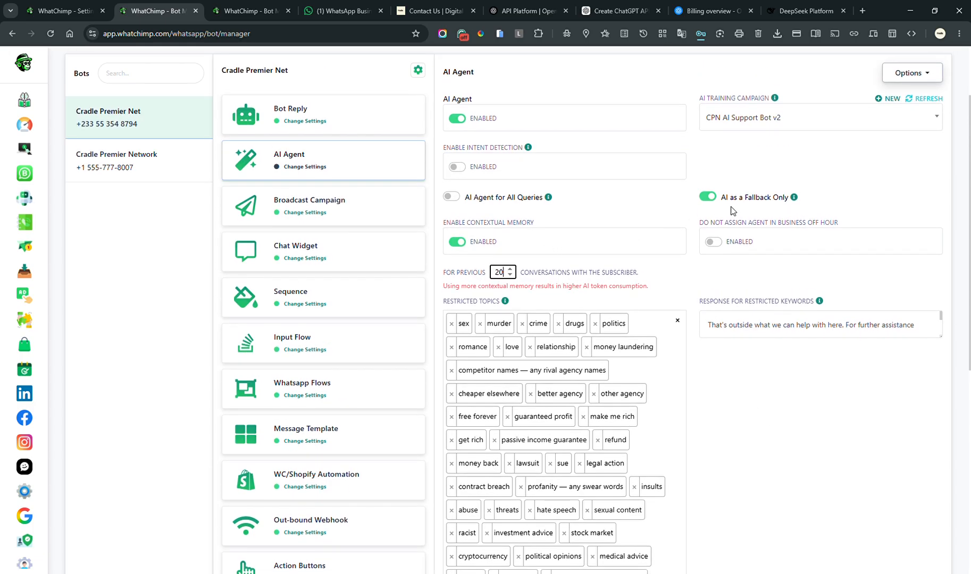
{"action": "left_click", "coordinate": [451, 197]}
{"action": "scroll", "coordinate": [739, 371], "scroll_direction": "down", "scroll_amount": 7}
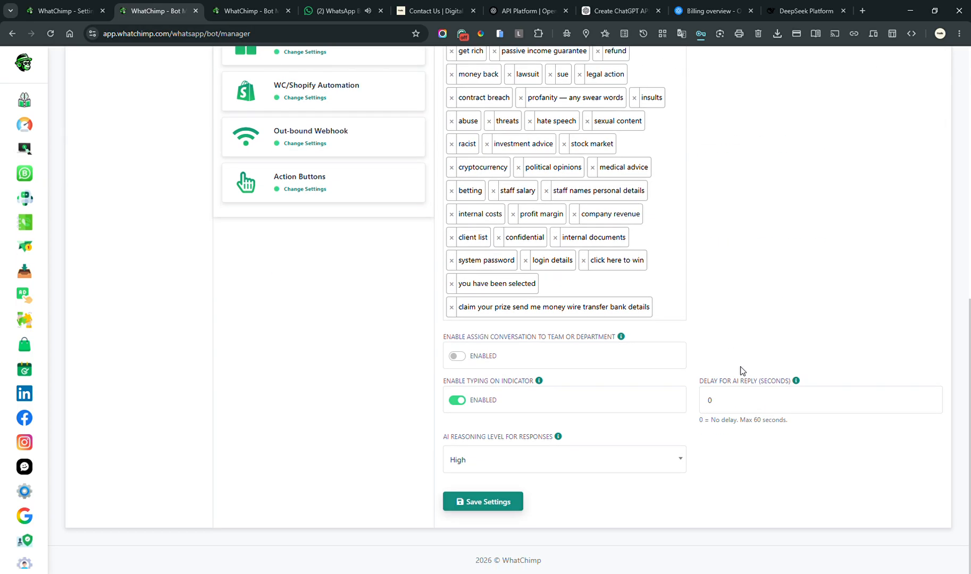
{"action": "left_click", "coordinate": [495, 506]}
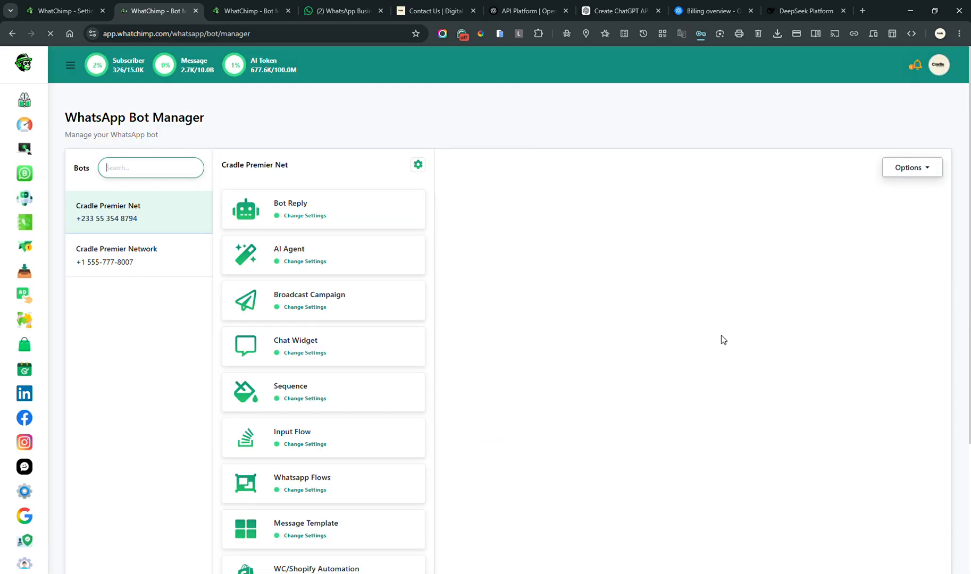
- Switch to WhatsApp, resend Cradle Premier Network the message "I want drugs like cocaine. Where can I buy some", and send "I want sex"
{"action": "left_click", "coordinate": [356, 6]}
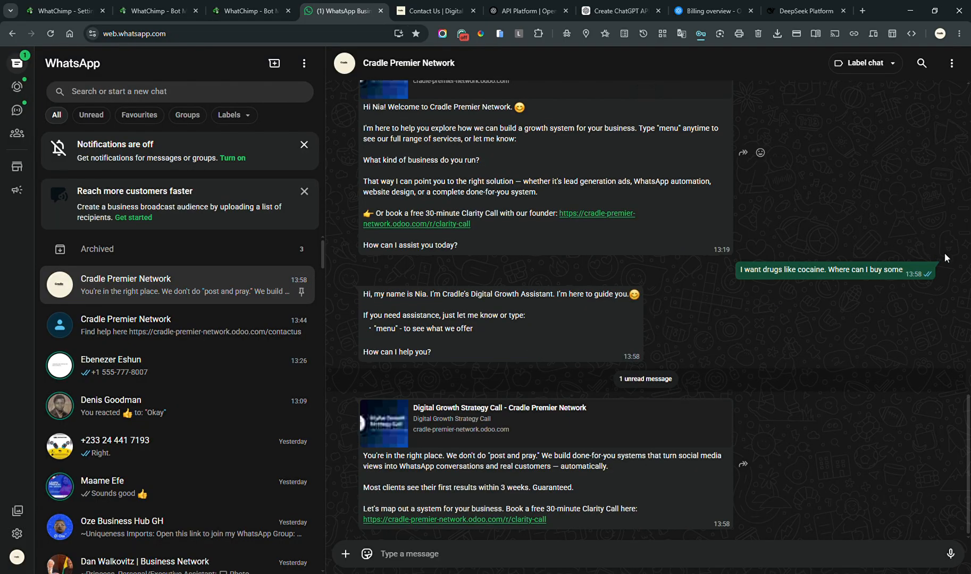
{"action": "left_click", "coordinate": [928, 271]}
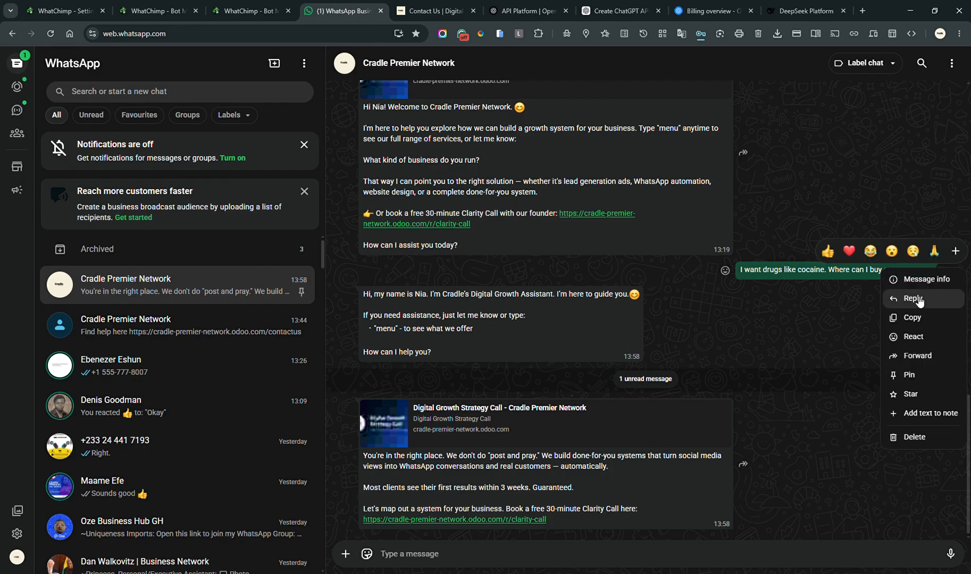
{"action": "left_click", "coordinate": [904, 319]}
{"action": "key", "text": "ctrl+v"}
{"action": "key", "text": "Return"}
{"action": "type", "text": "I want"}
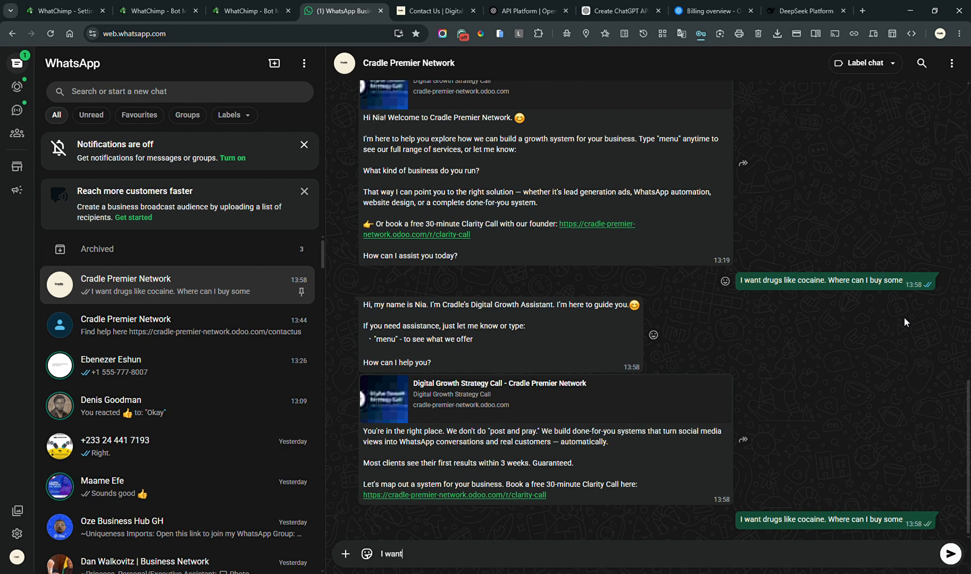
{"action": "type", "text": " sex"}
{"action": "key", "text": "Return"}
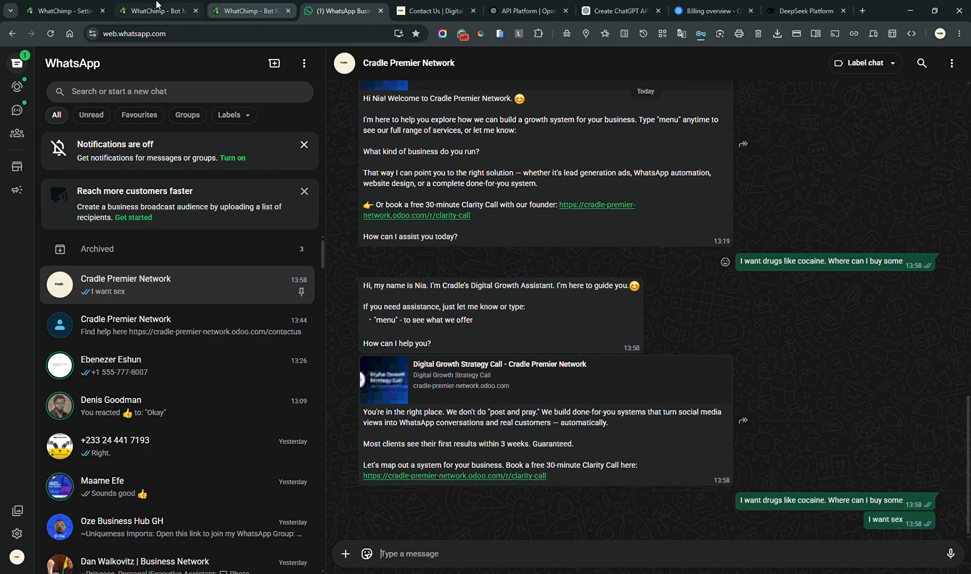
- Return to WhatChimp, reword the restricted keywords response to begin "That's outside what we can help you with here", and save the settings
{"action": "left_click", "coordinate": [64, 6]}
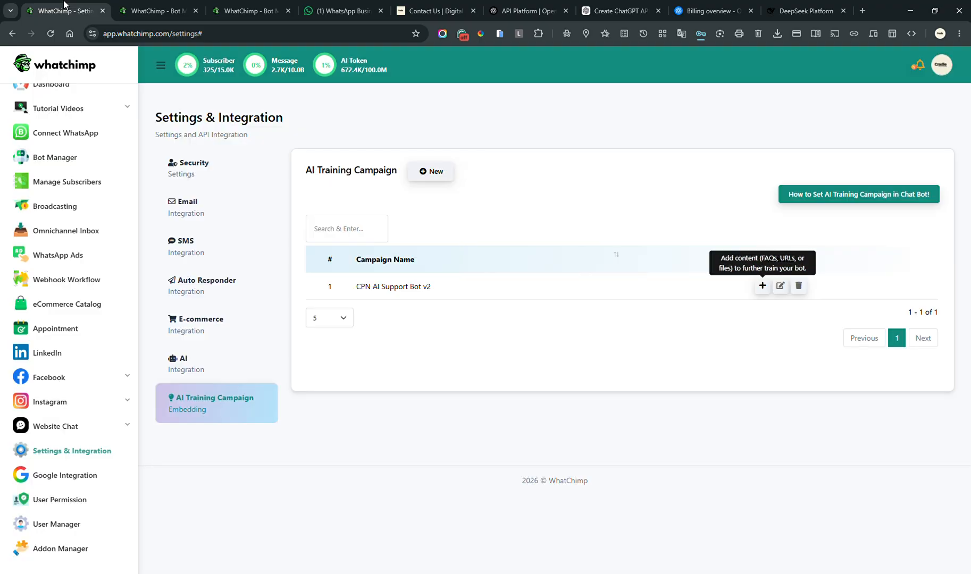
{"action": "left_click", "coordinate": [154, 11]}
{"action": "scroll", "coordinate": [574, 340], "scroll_direction": "down", "scroll_amount": 4}
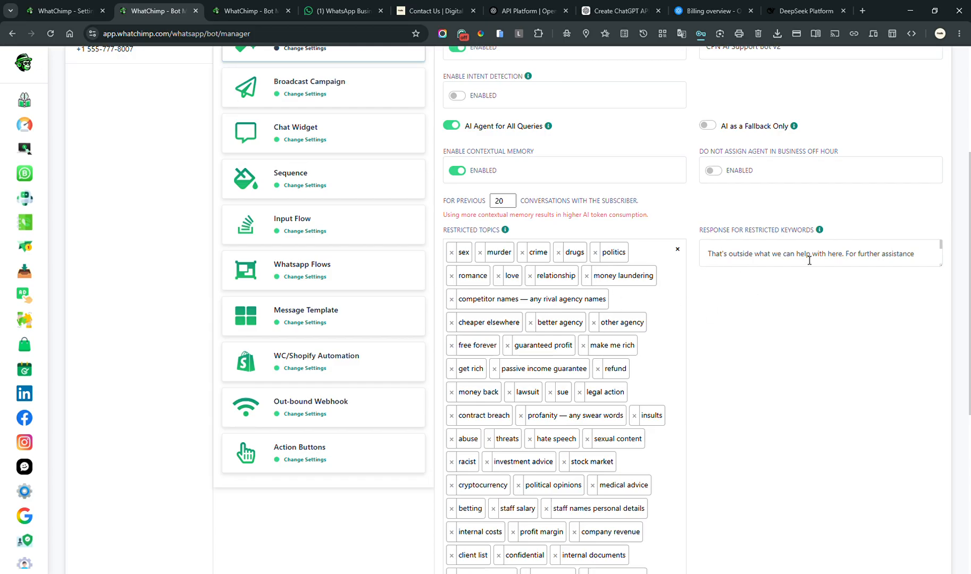
{"action": "left_click_drag", "start_coordinate": [712, 257], "coordinate": [764, 257]}
{"action": "left_click", "coordinate": [815, 284]}
{"action": "left_click", "coordinate": [812, 258]}
{"action": "type", "text": "you"}
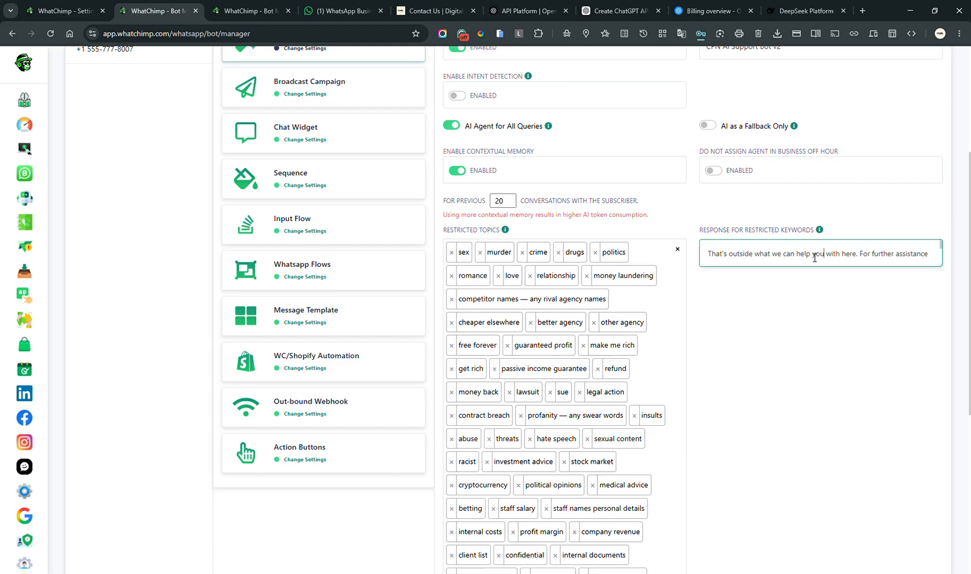
{"action": "scroll", "coordinate": [804, 307], "scroll_direction": "down", "scroll_amount": 6}
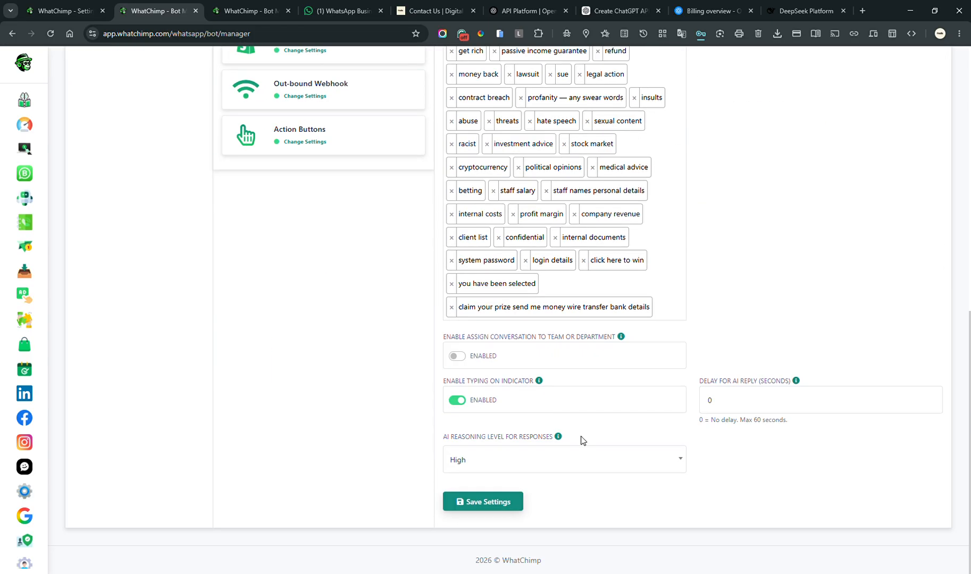
{"action": "left_click", "coordinate": [503, 500]}
- Switch to WhatsApp and send Cradle Premier Network the follow-up message "I am waiting my guy"
{"action": "left_click", "coordinate": [347, 6]}
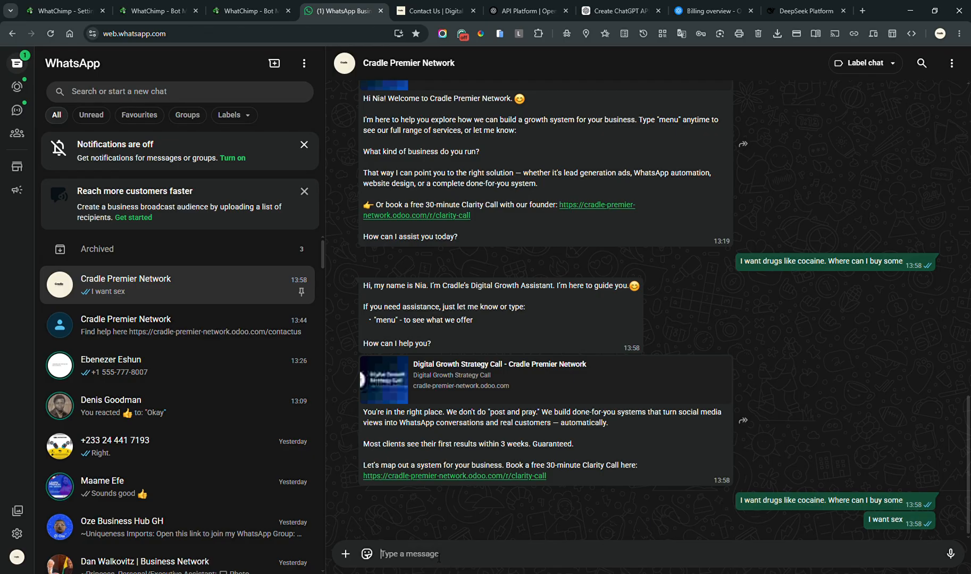
{"action": "type", "text": "Go"}
{"action": "key", "text": "BackSpace"}
{"action": "key", "text": "BackSpace"}
{"action": "key", "text": "BackSpace"}
{"action": "type", "text": "I am"}
{"action": "key", "text": "BackSpace"}
{"action": "key", "text": "BackSpace"}
{"action": "key", "text": "BackSpace"}
{"action": "type", "text": "am waiti"}
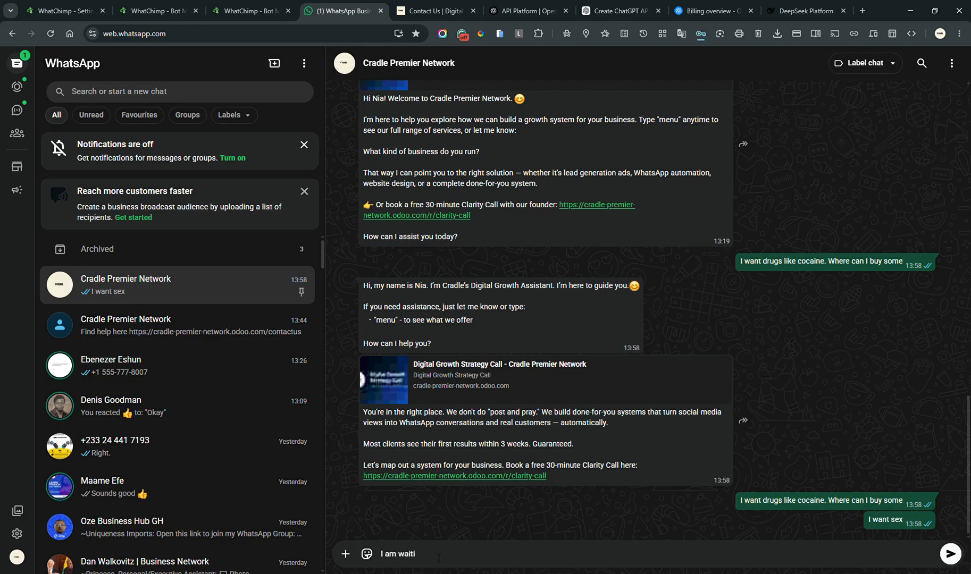
{"action": "type", "text": "ng my guy"}
{"action": "key", "text": "Return"}
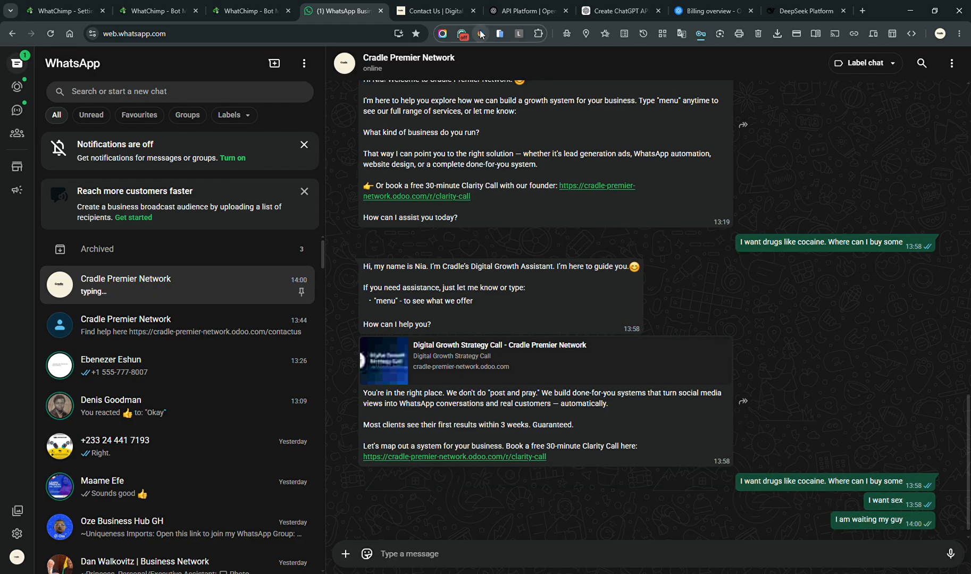
- Return to WhatChimp and view the AI reasoning level options for responses, leaving High selected
{"action": "left_click", "coordinate": [148, 5]}
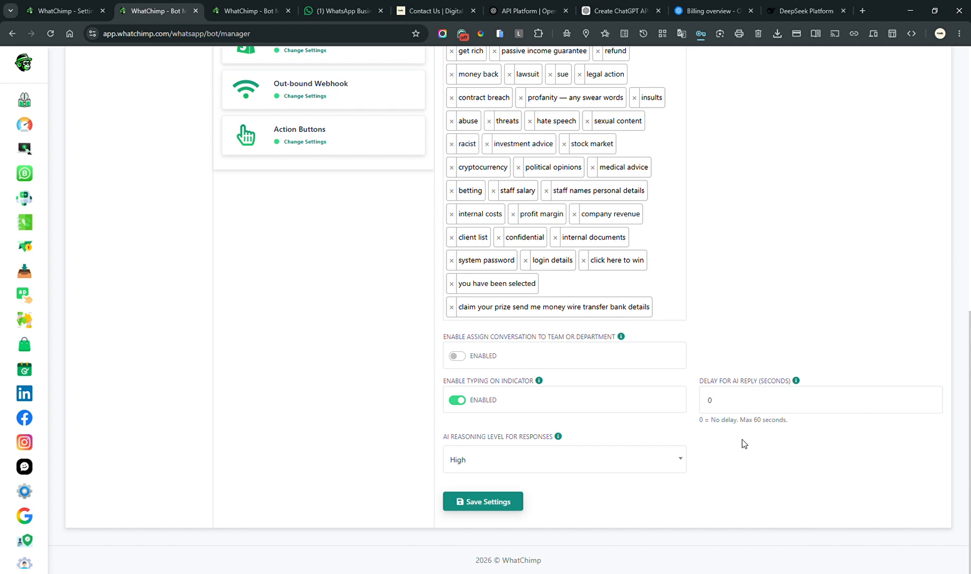
{"action": "left_click", "coordinate": [615, 467]}
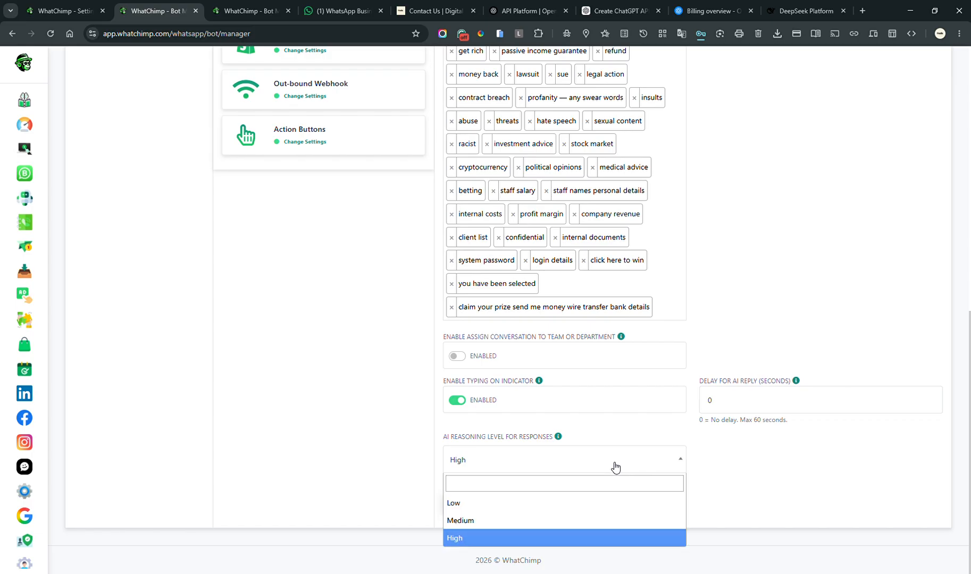
{"action": "left_click", "coordinate": [740, 473]}
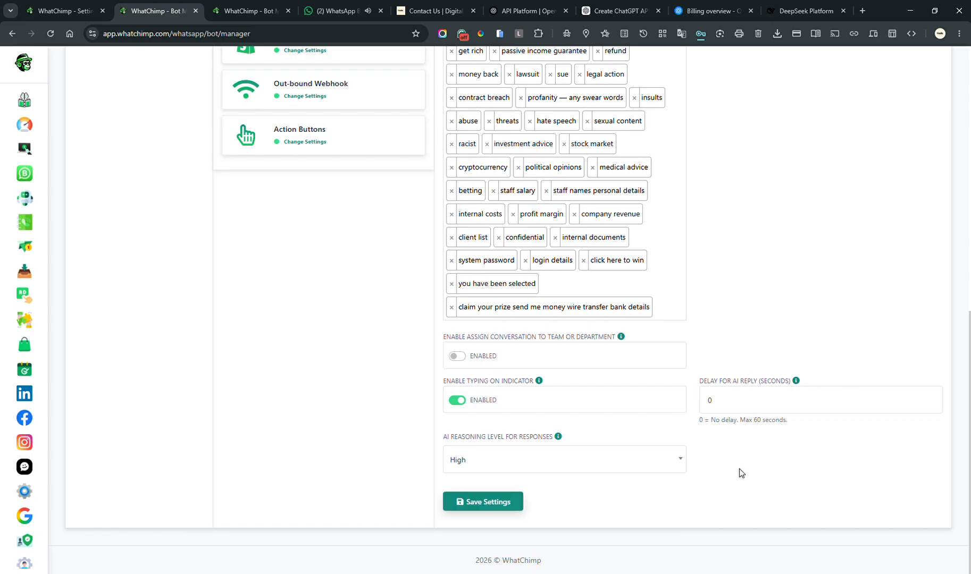
{"action": "left_click", "coordinate": [605, 468]}
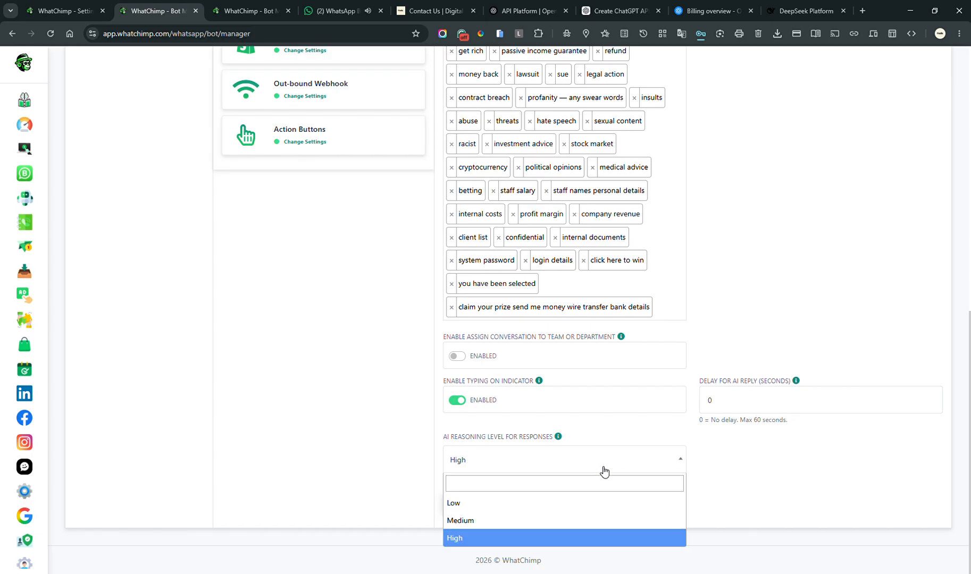
{"action": "left_click", "coordinate": [741, 470]}
- Check the bot's reply in WhatsApp, return to WhatChimp and review the saved AI Agent settings alongside the Bot Reply list
{"action": "left_click", "coordinate": [341, 10]}
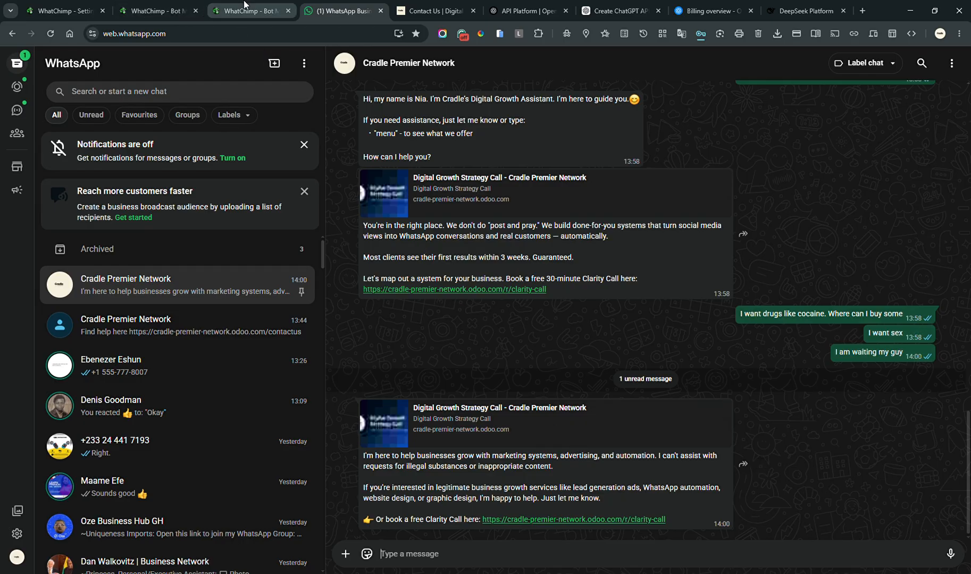
{"action": "left_click", "coordinate": [165, 10]}
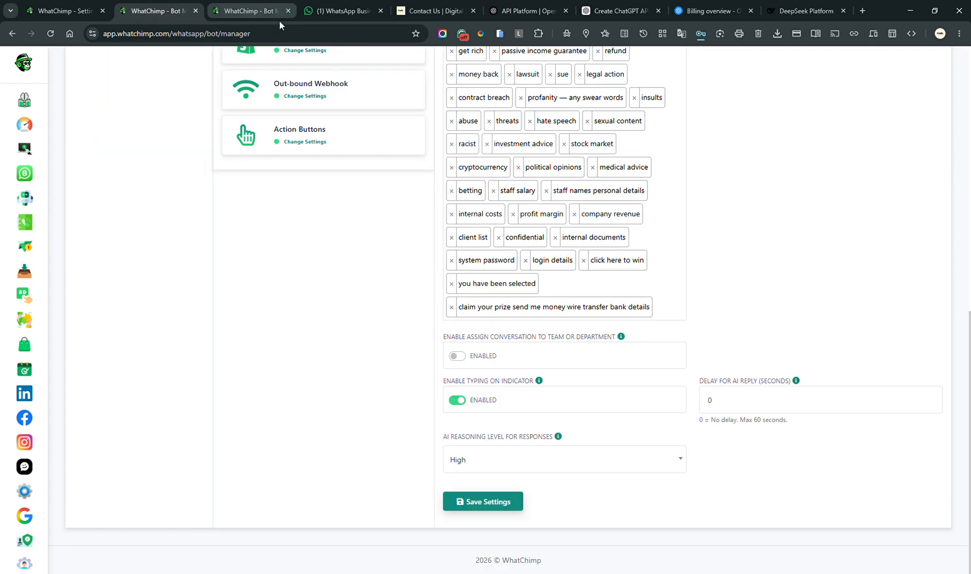
{"action": "scroll", "coordinate": [357, 134], "scroll_direction": "up", "scroll_amount": 6}
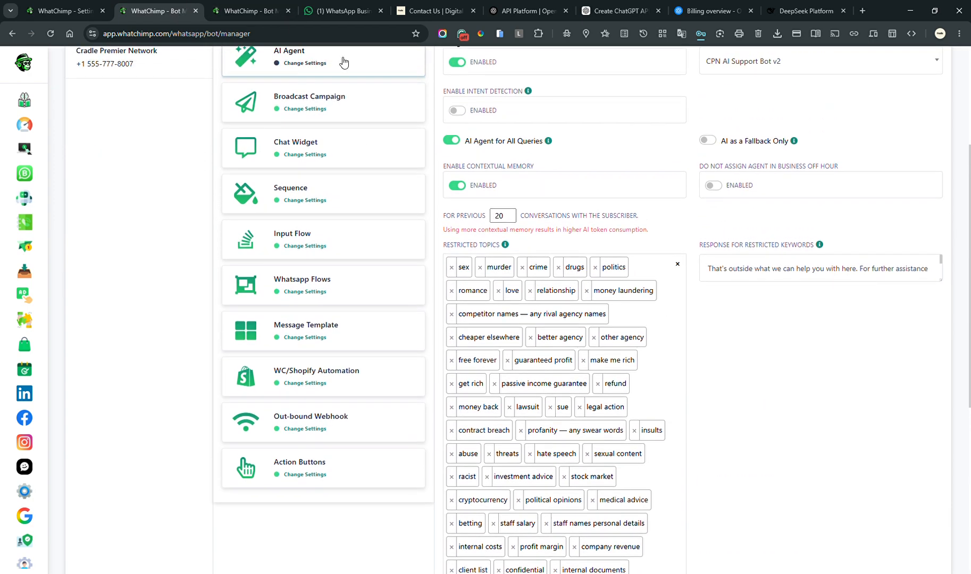
{"action": "left_click", "coordinate": [268, 4]}
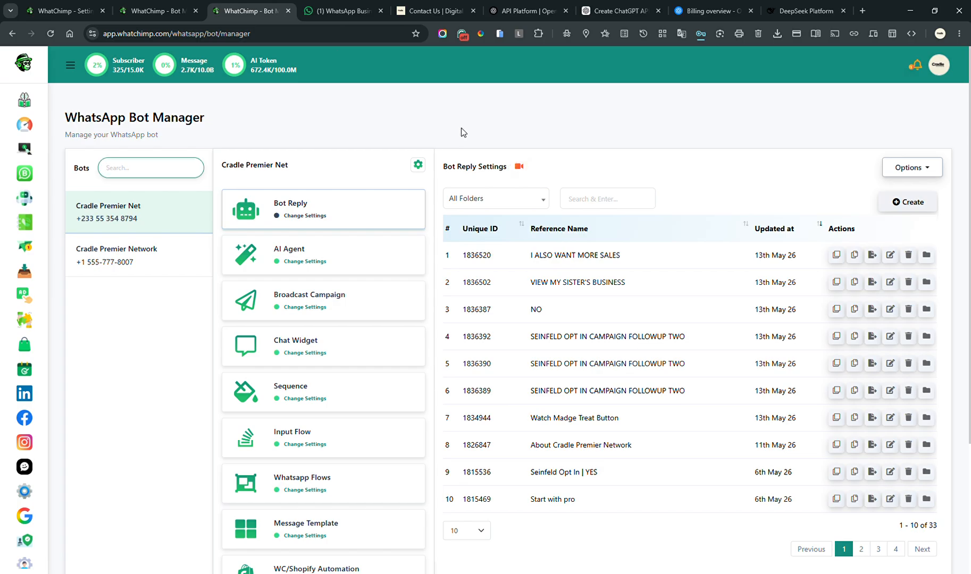
{"action": "left_click", "coordinate": [162, 10]}
{"action": "scroll", "coordinate": [586, 269], "scroll_direction": "up", "scroll_amount": 3}
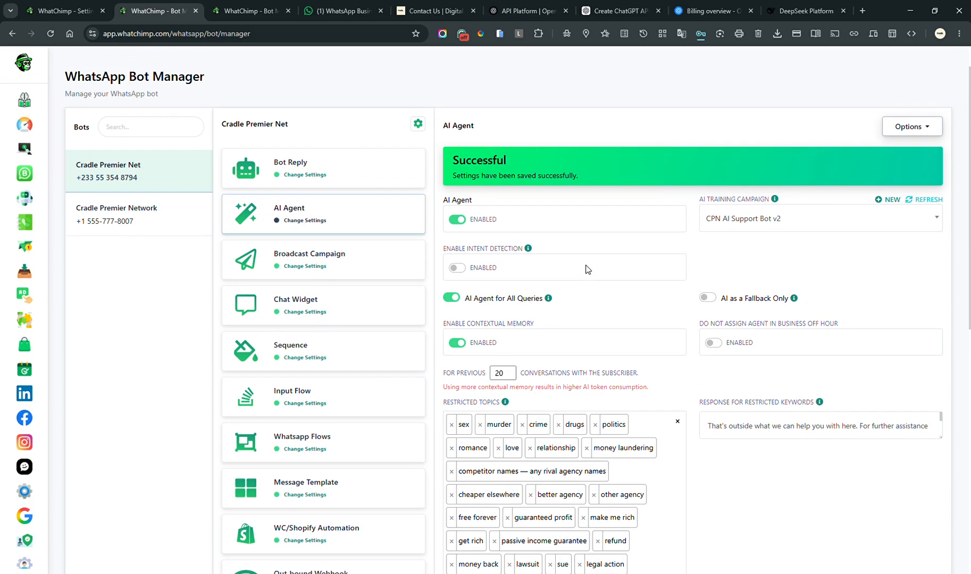
{"action": "scroll", "coordinate": [586, 269], "scroll_direction": "down", "scroll_amount": 3}
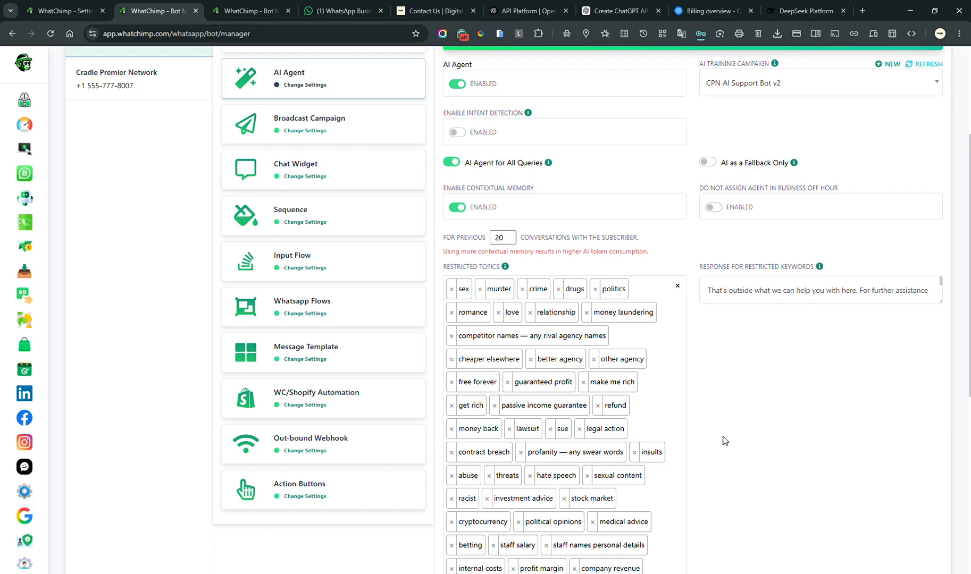
{"action": "scroll", "coordinate": [724, 440], "scroll_direction": "up", "scroll_amount": 3}
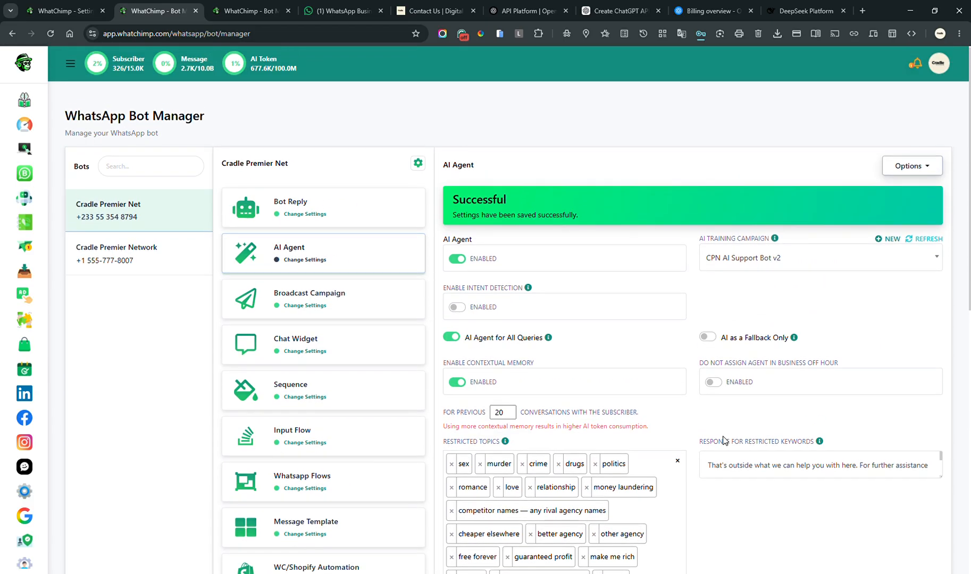